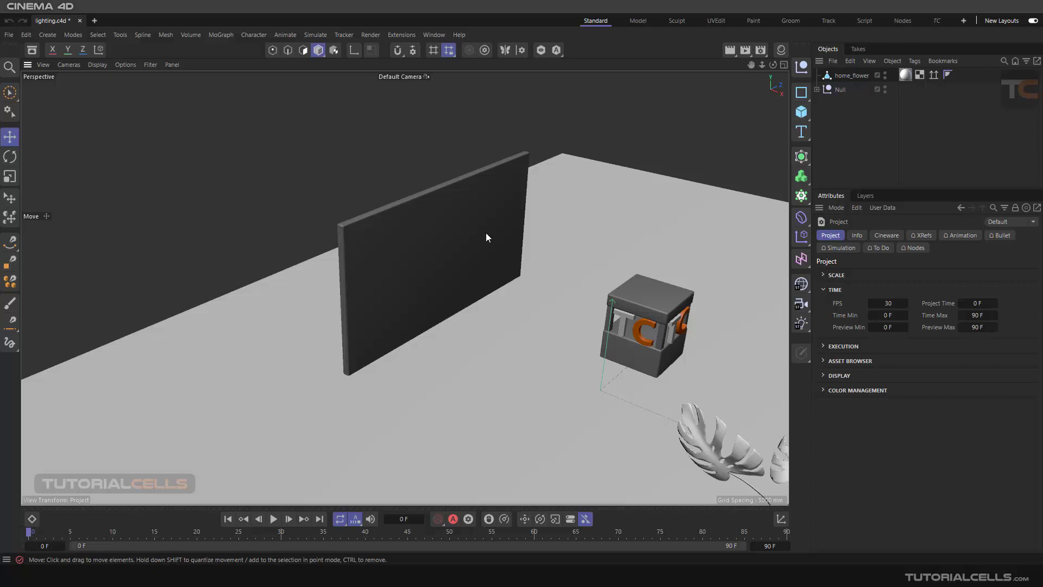
- Add an Omni light and position it in front of the upright wall panel
left_click(800, 324)
left_click_drag(621, 393, 502, 195)
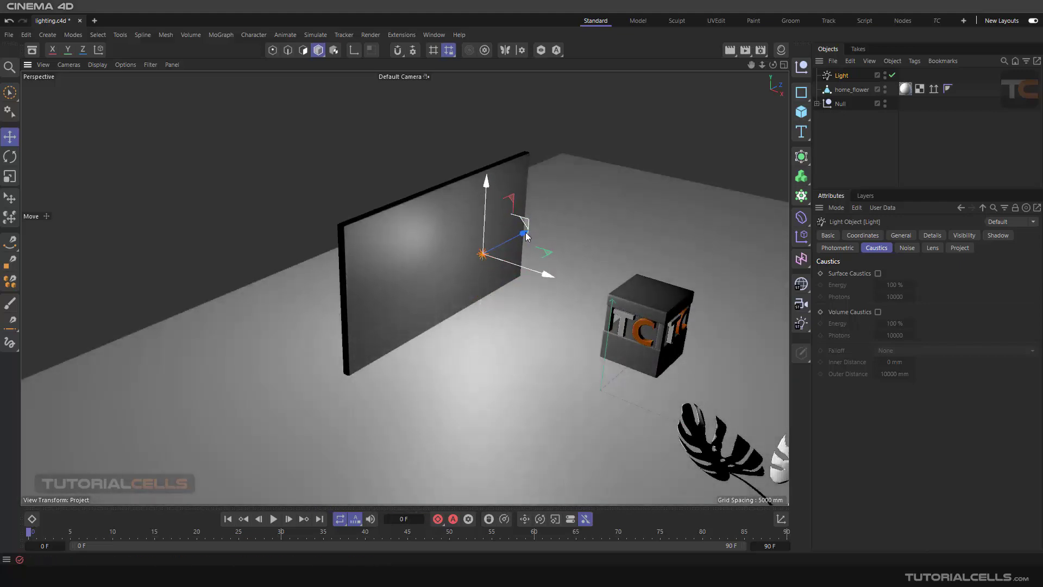
left_click_drag(520, 238, 511, 258, "alt")
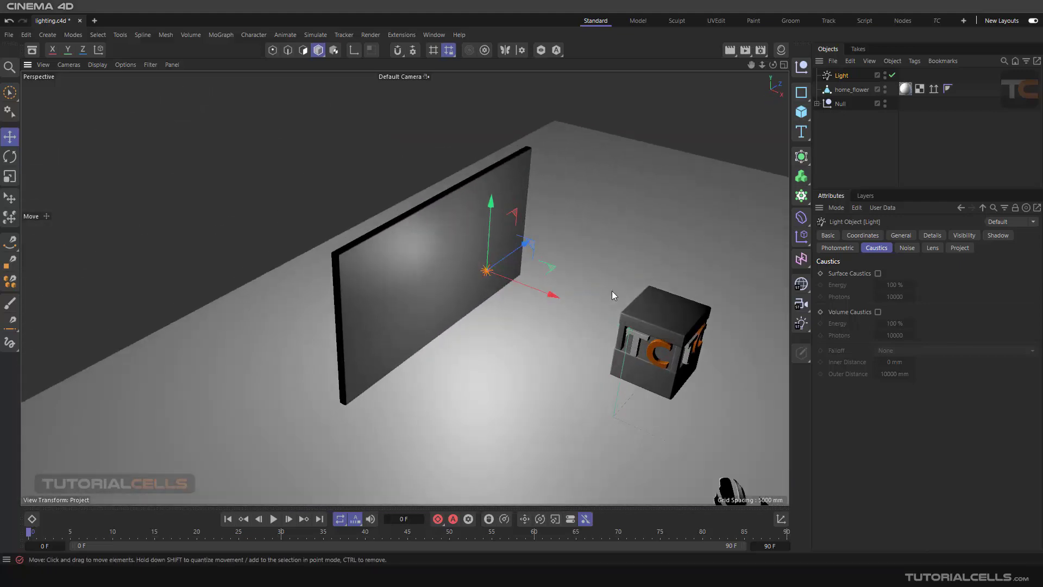
- Set the light's noise to Illumination and render the perspective view to preview the pattern
left_click(907, 248)
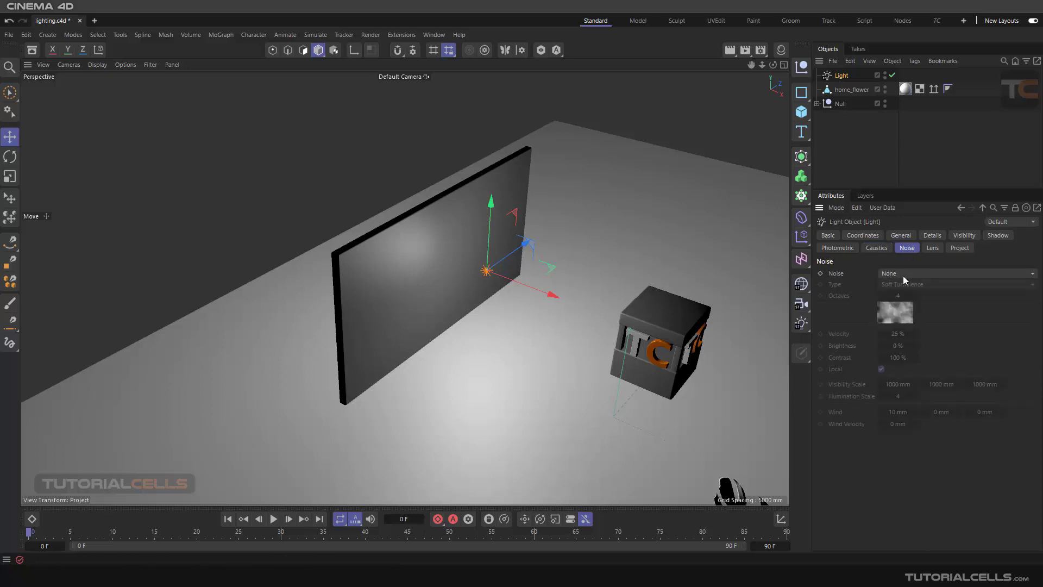
left_click(903, 275)
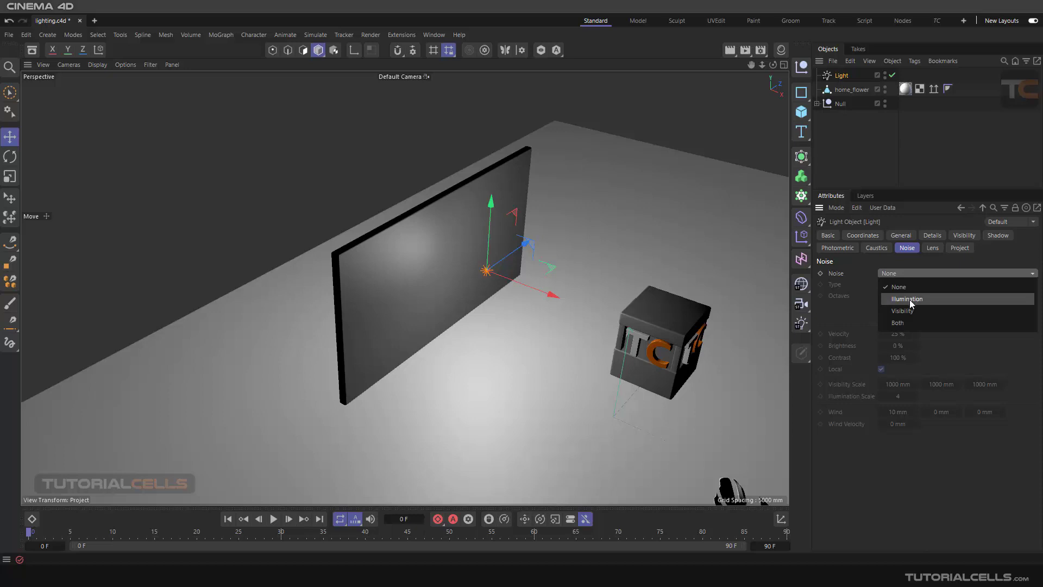
left_click(909, 299)
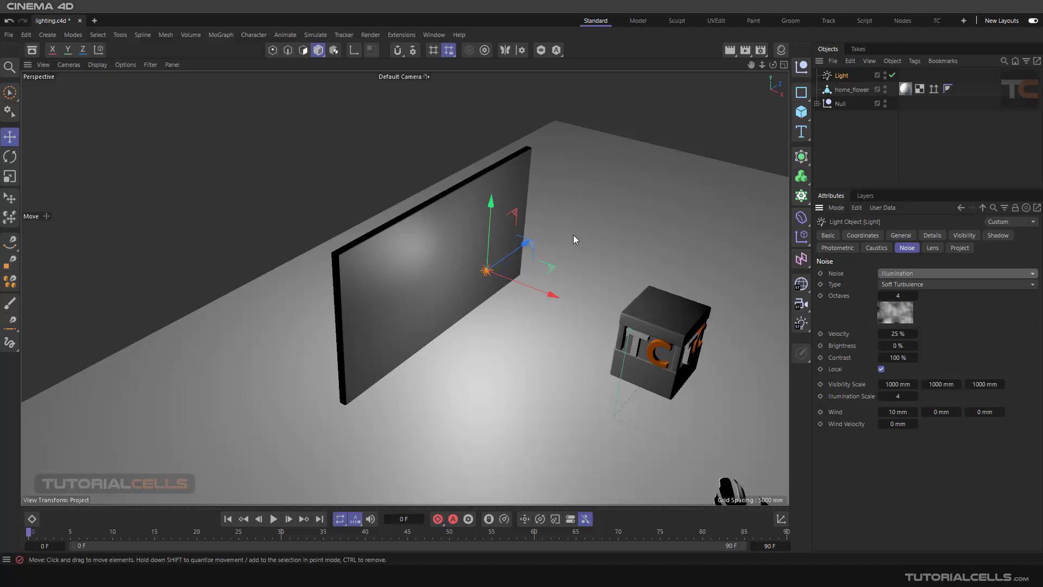
left_click(730, 50)
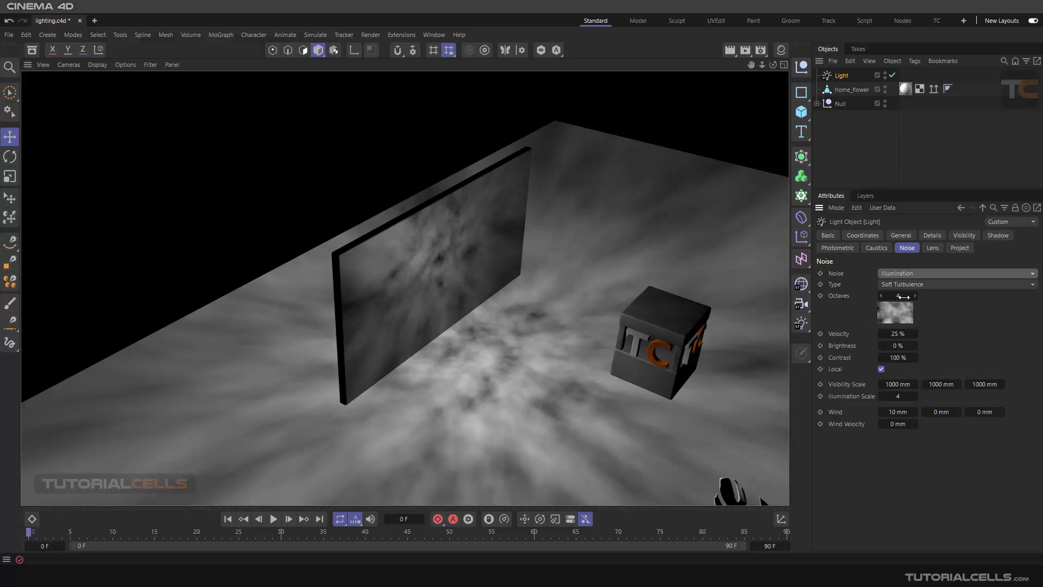
- Set the light noise's octaves to 8, with a preview render of the view
left_click_drag(901, 295, 923, 296)
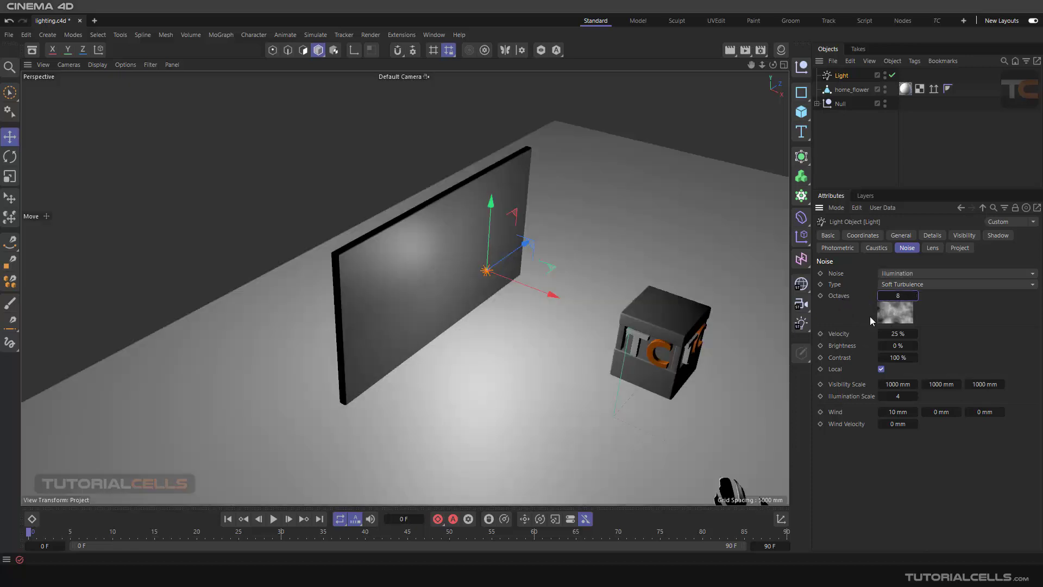
left_click(730, 51)
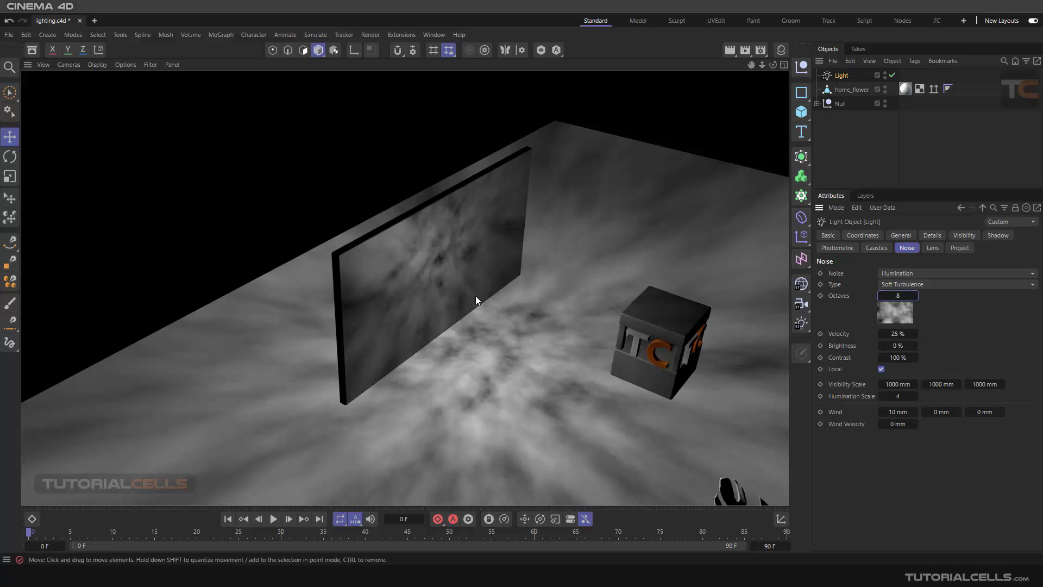
scroll(490, 346, "up", 3)
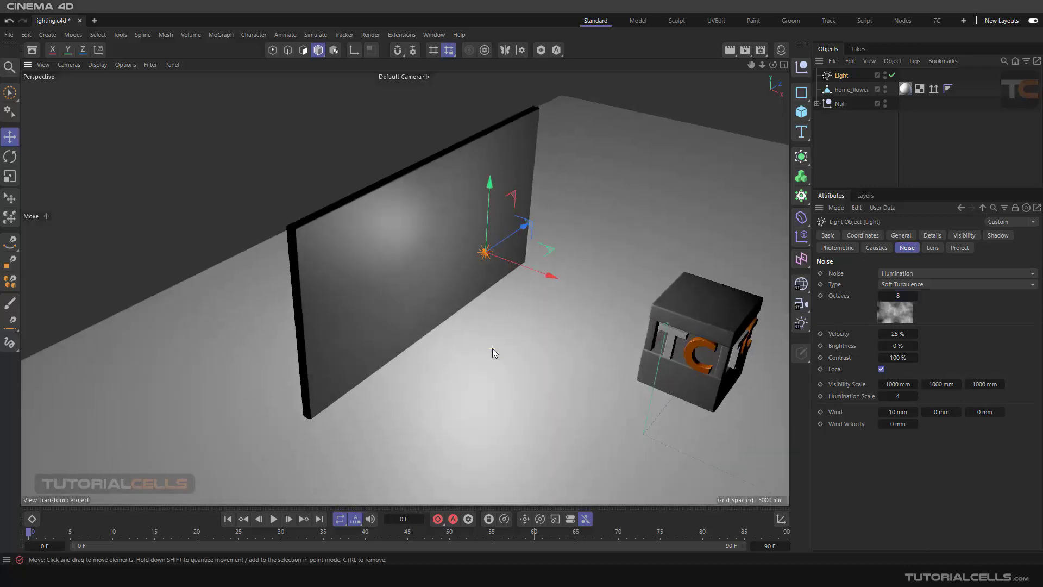
left_click_drag(895, 296, 898, 297)
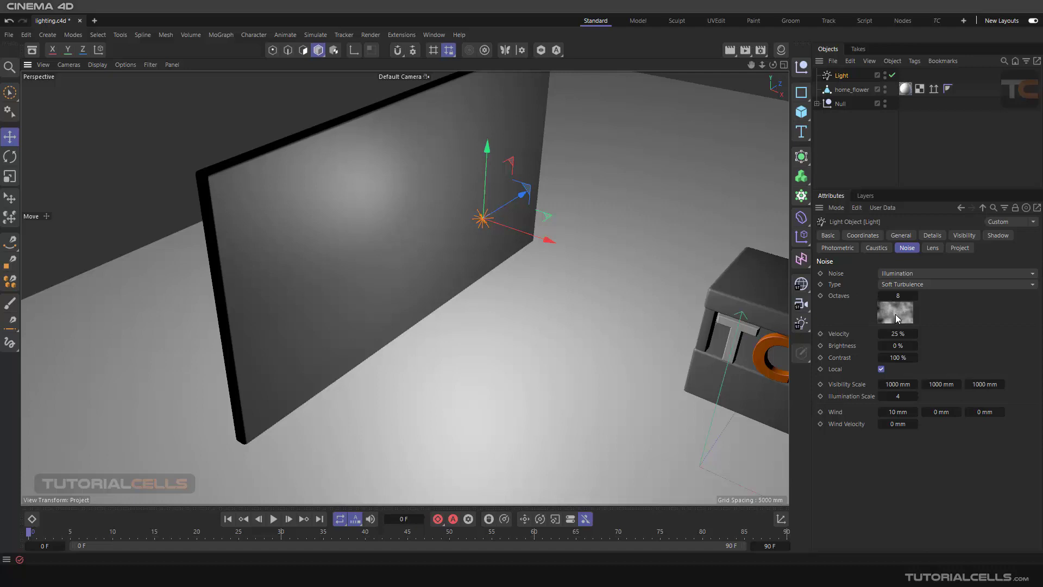
left_click_drag(896, 296, 878, 296)
mouse_move(897, 297)
left_mouse_down()
mouse_move(918, 296)
mouse_move(880, 296)
mouse_move(913, 296)
left_mouse_up()
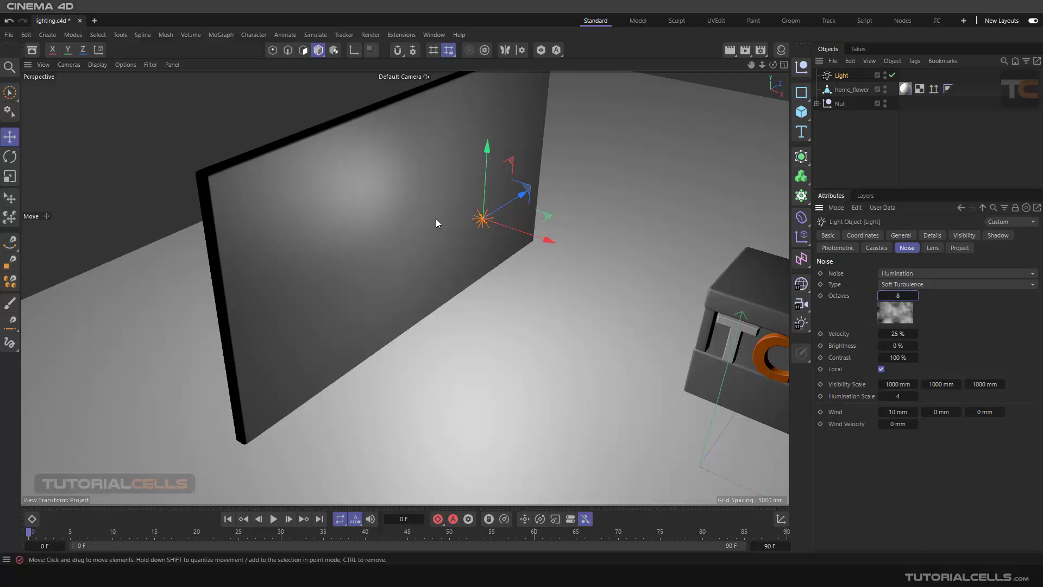
- Try the Hard Turbulence and Wavy Turbulence noise types with a preview render, and return to Soft Turbulence
left_click(916, 285)
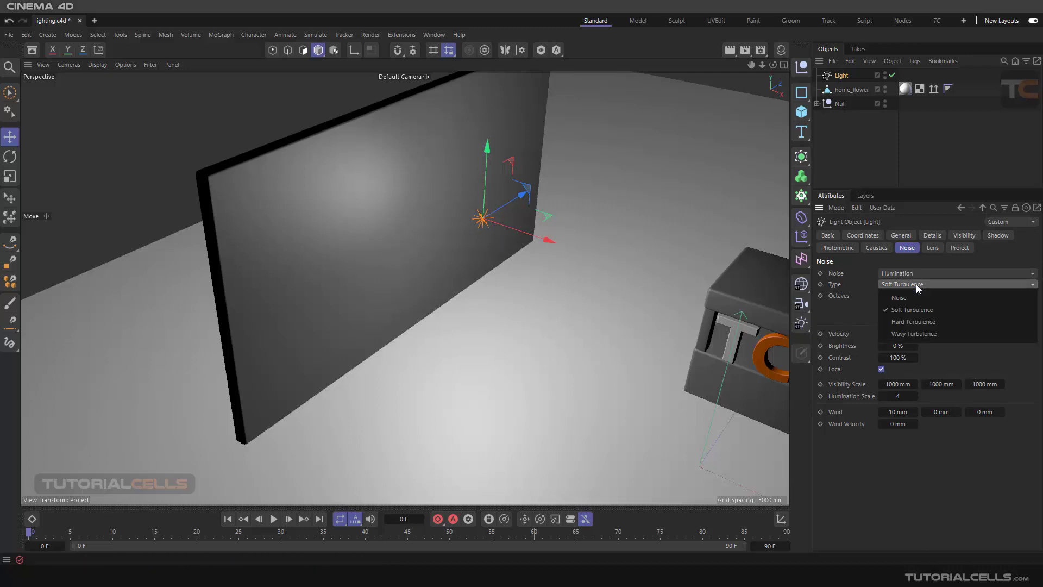
left_click(915, 322)
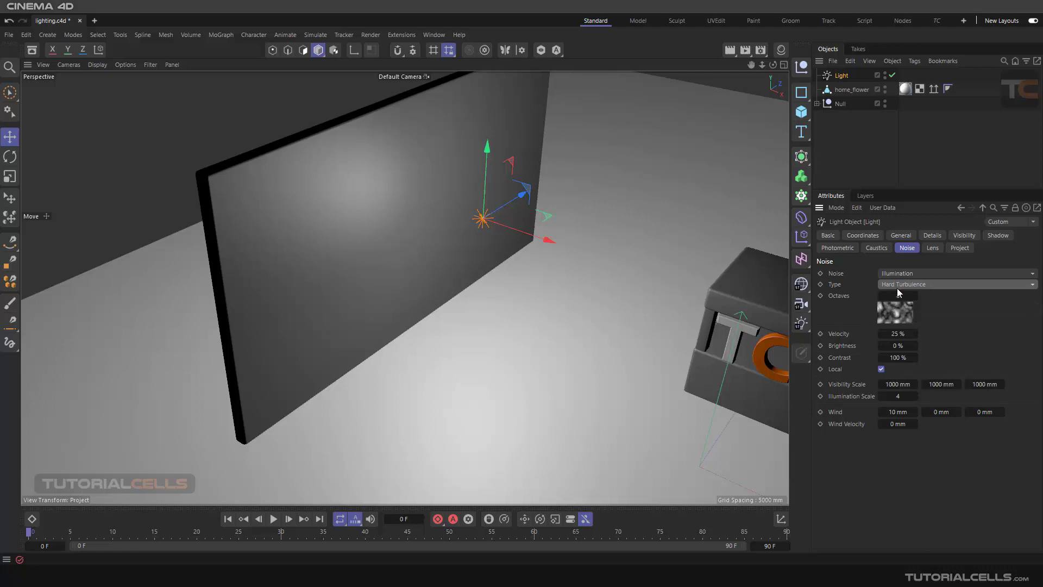
left_click(897, 285)
left_click(898, 332)
left_click(729, 50)
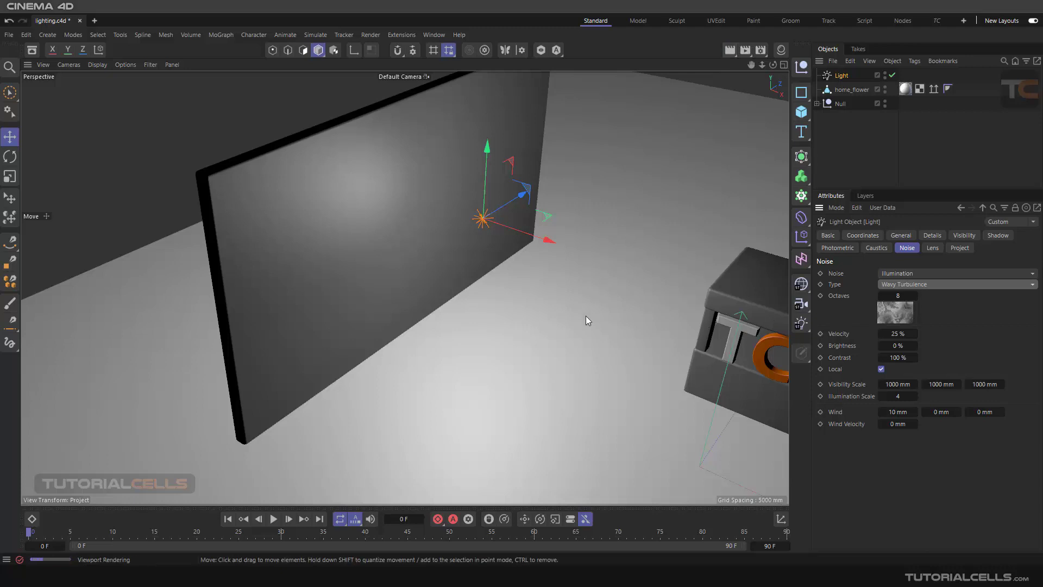
left_click(921, 285)
left_click(915, 308)
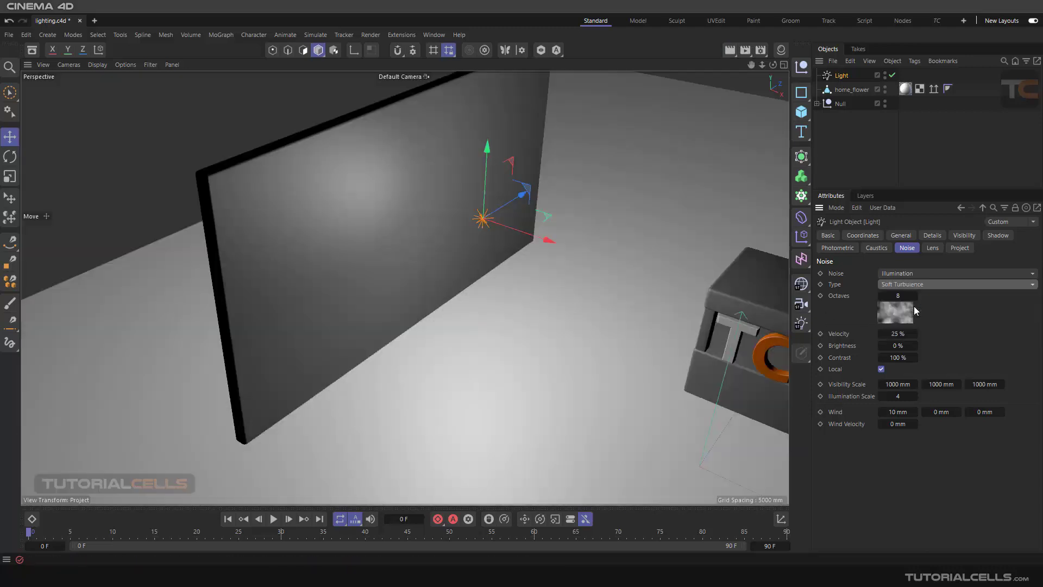
- Switch the light's noise mode to Visibility and render the view to check it
left_click(910, 275)
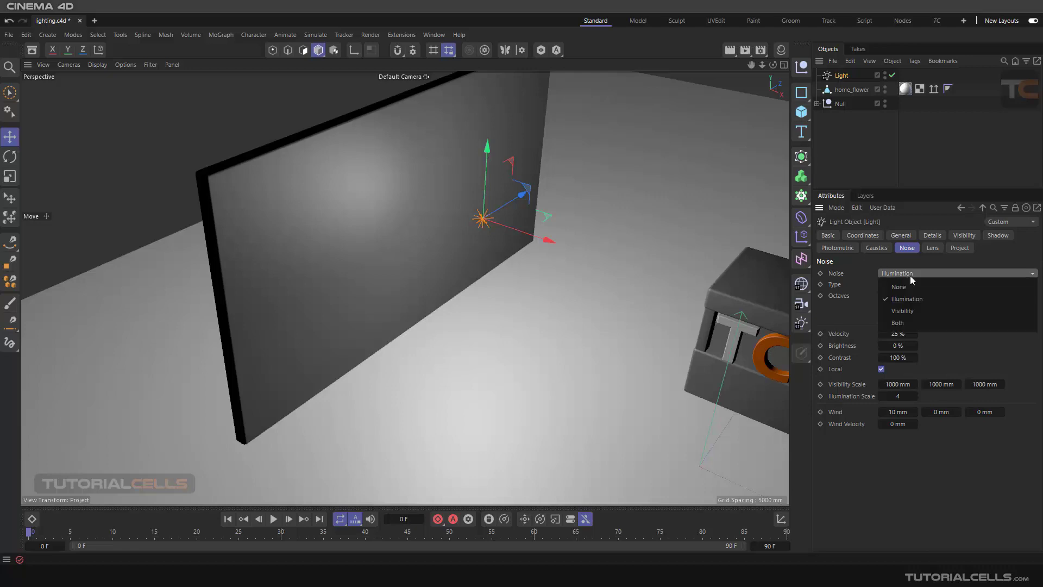
left_click(912, 312)
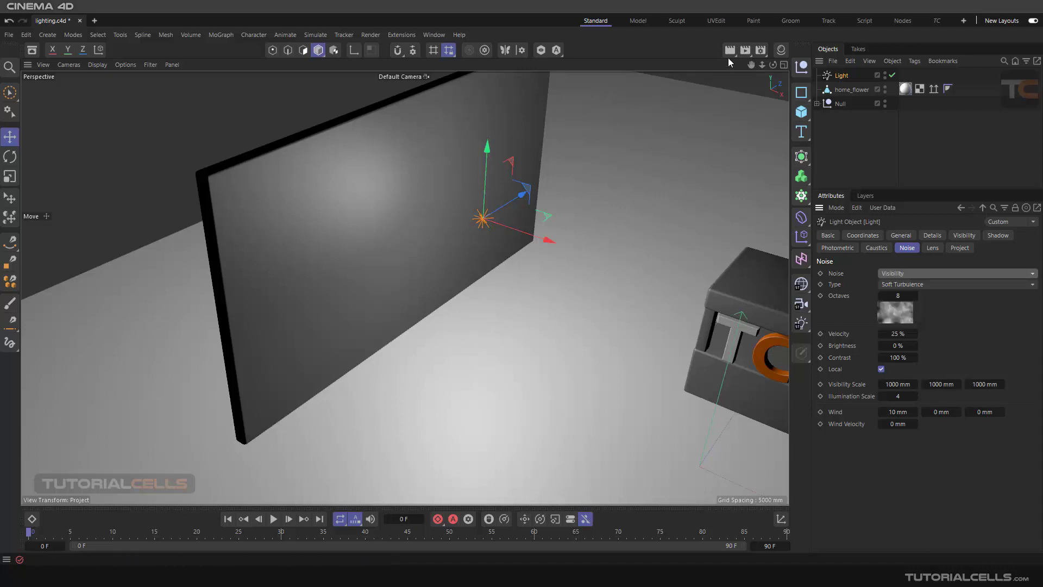
left_click(730, 52)
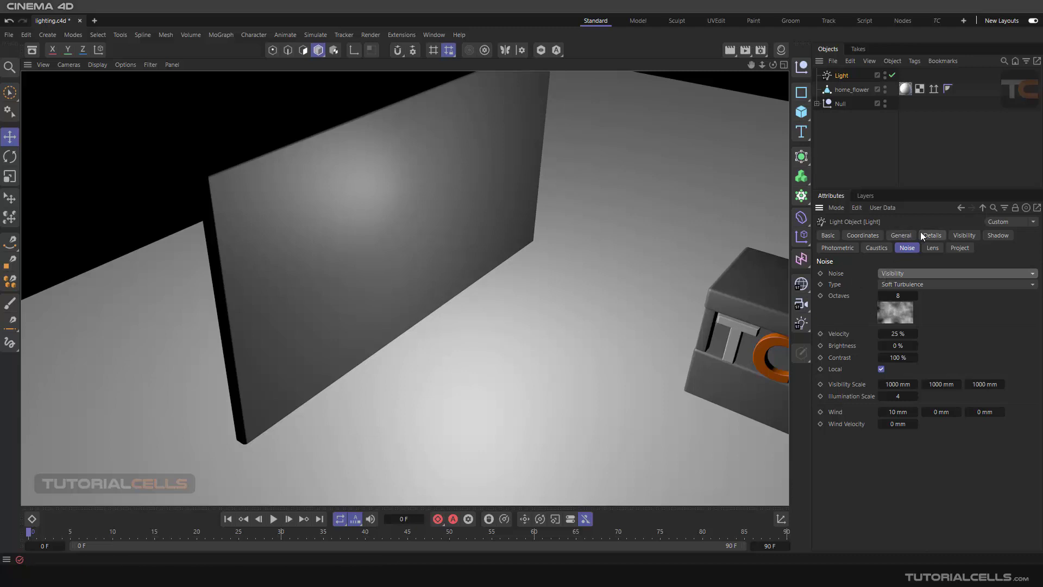
- Set the light's Visible Light option to Visible and render the view
left_click(901, 235)
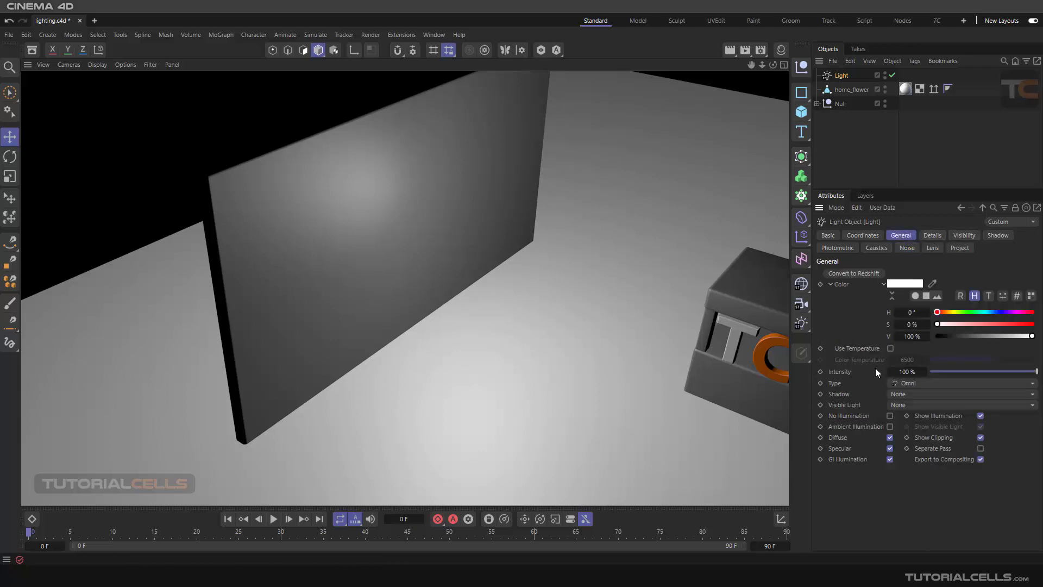
left_click(898, 404)
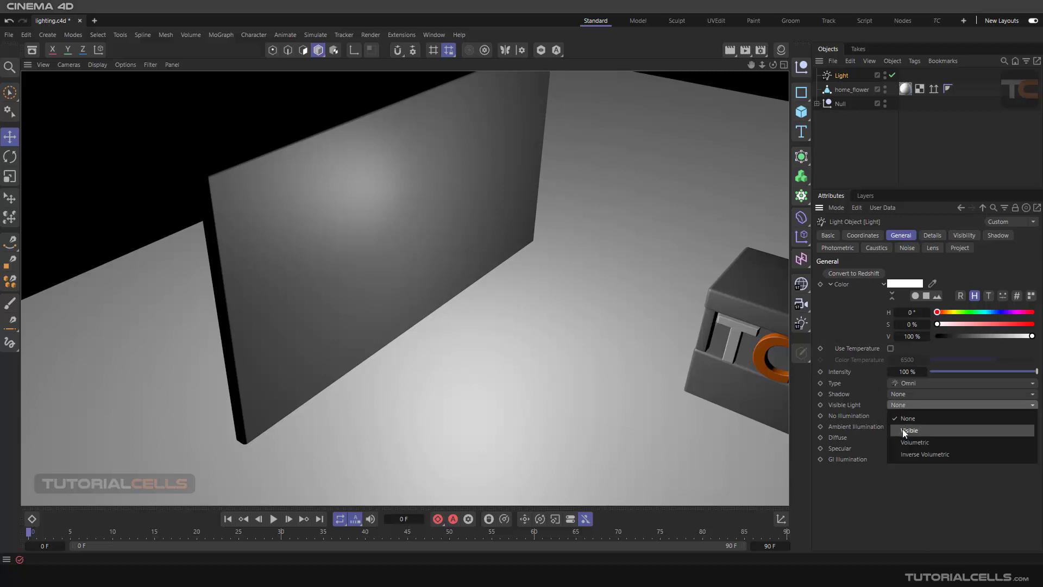
left_click(902, 428)
scroll(522, 216, "down", 3)
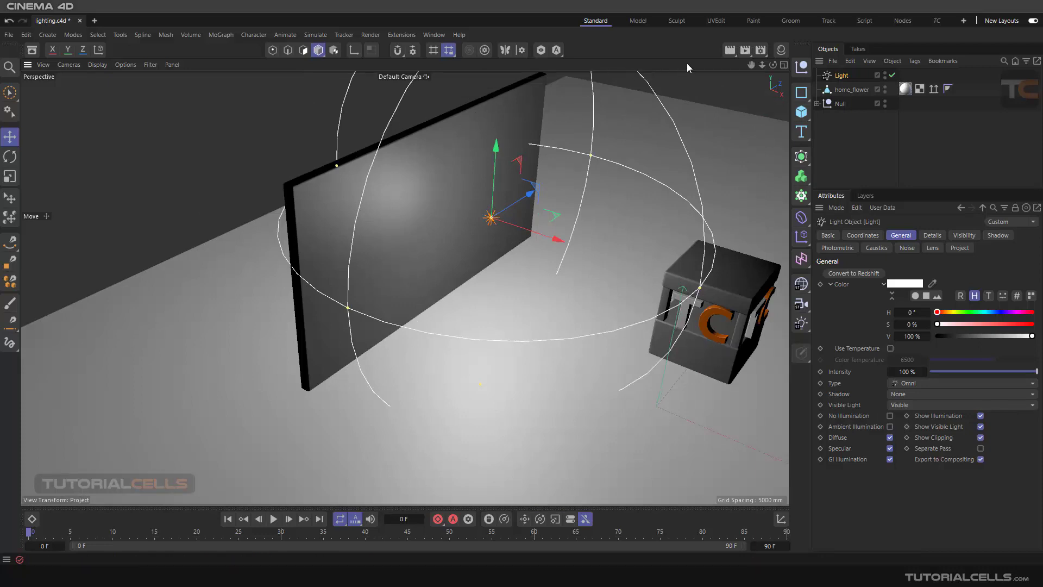
left_click(730, 50)
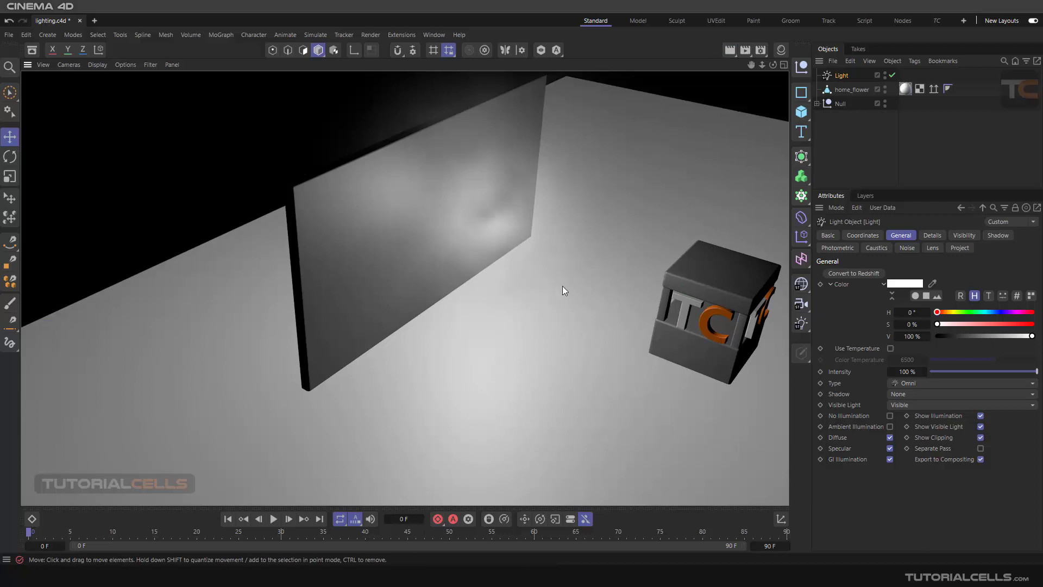
- Move the light a short distance along its X axis, away from the wall panel
scroll(543, 278, "up", 1)
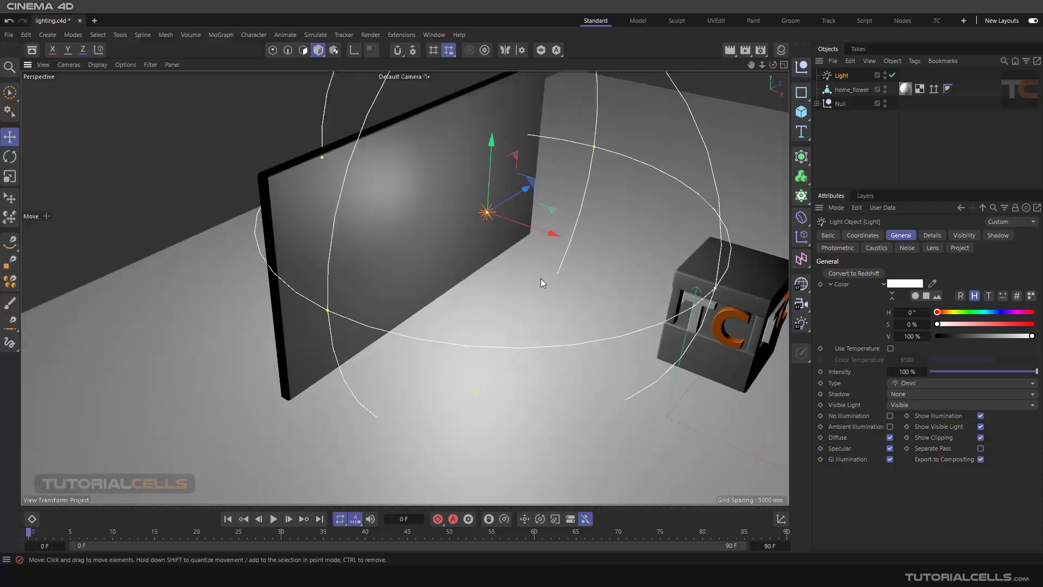
mouse_move(540, 278)
left_mouse_down("alt")
mouse_move(541, 267)
mouse_move(538, 275)
left_mouse_up("alt")
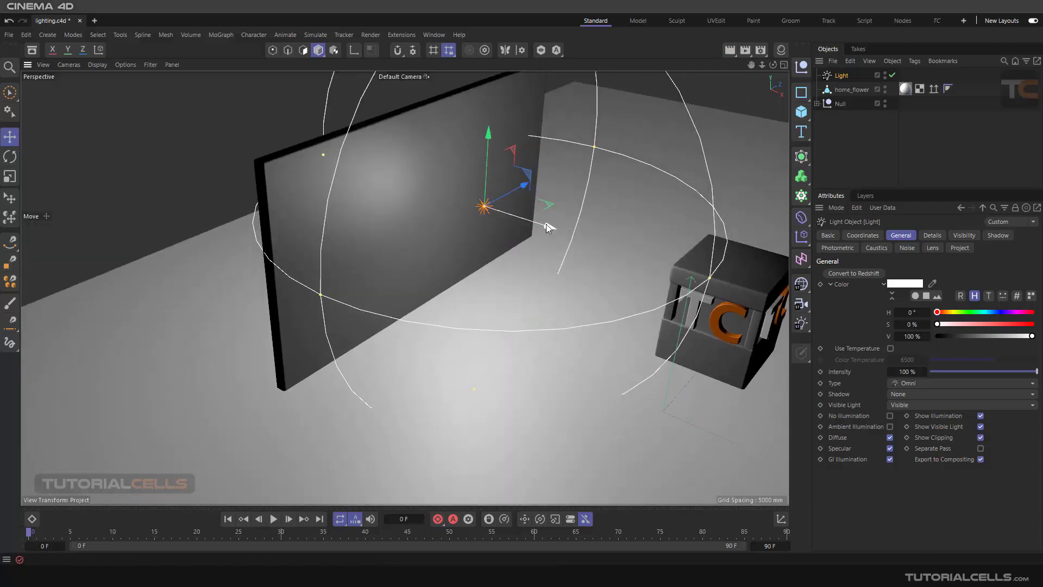
left_click_drag(547, 224, 562, 238)
scroll(553, 237, "down", 2)
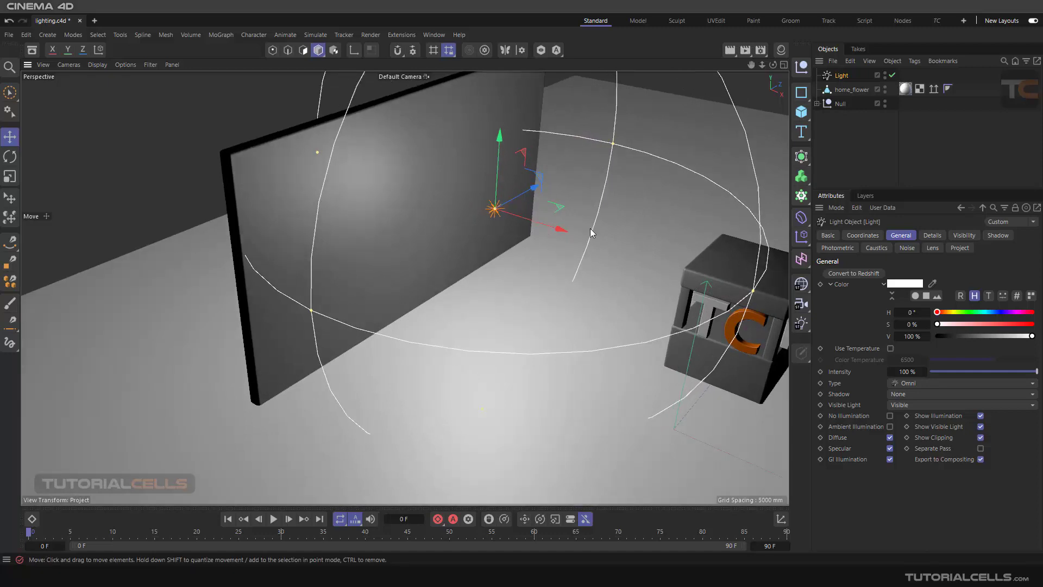
- Apply the dark grey Mat material to the floor and darken its color to a V of 20%, previewing with a render
left_click(781, 50)
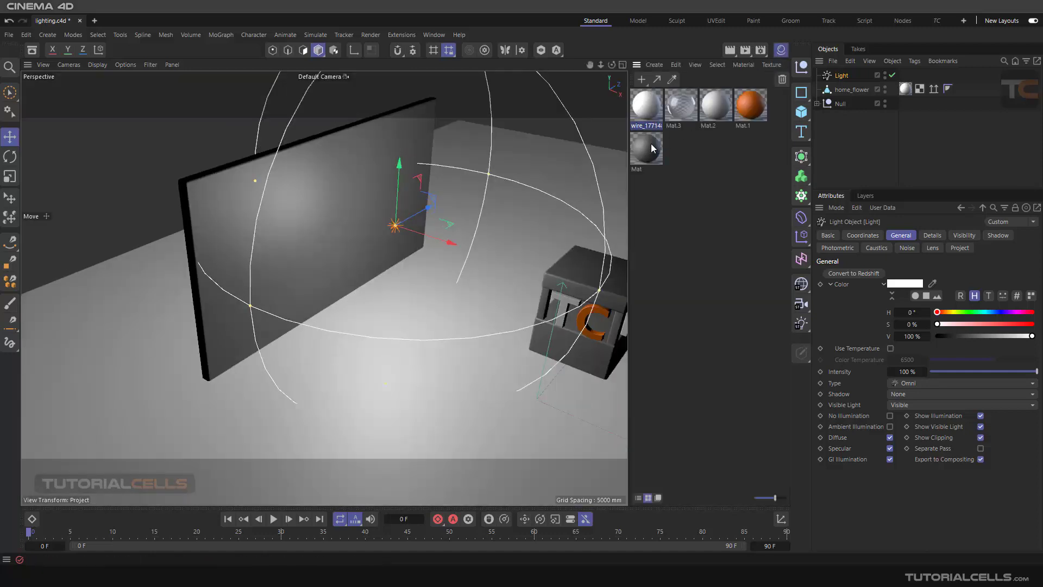
left_click_drag(650, 143, 581, 421)
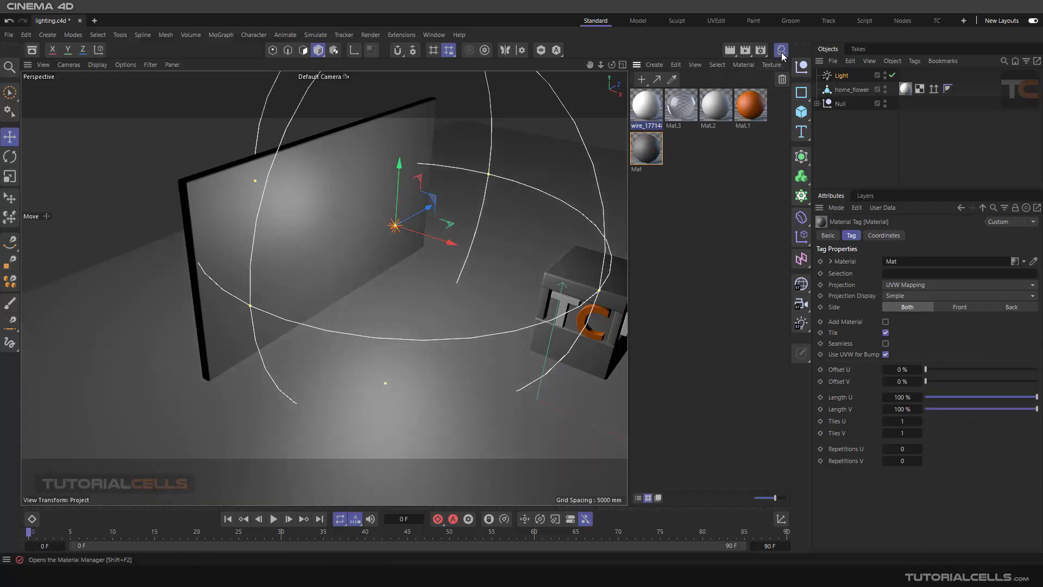
double_click(647, 148)
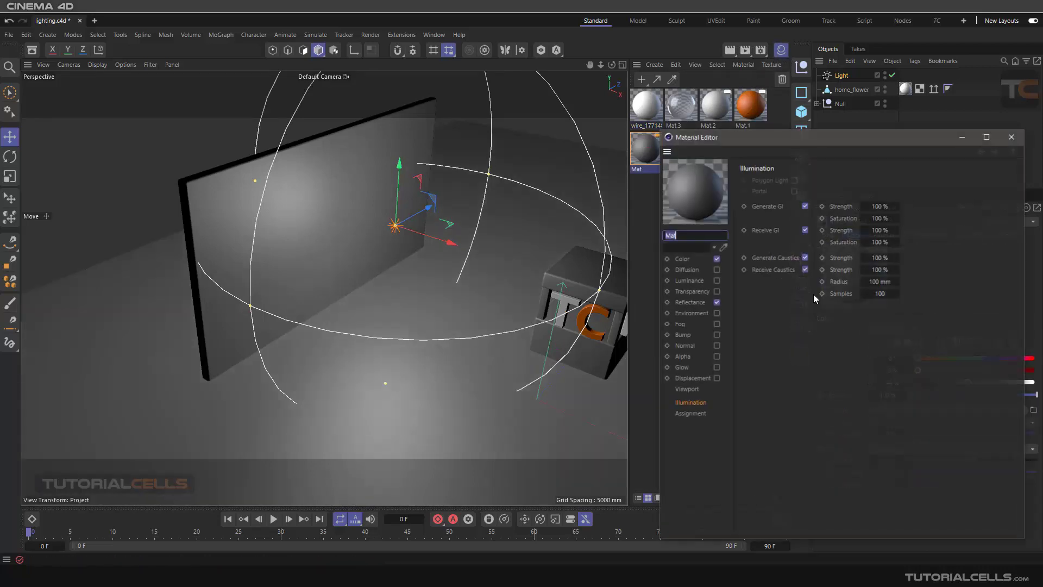
left_click(1012, 136)
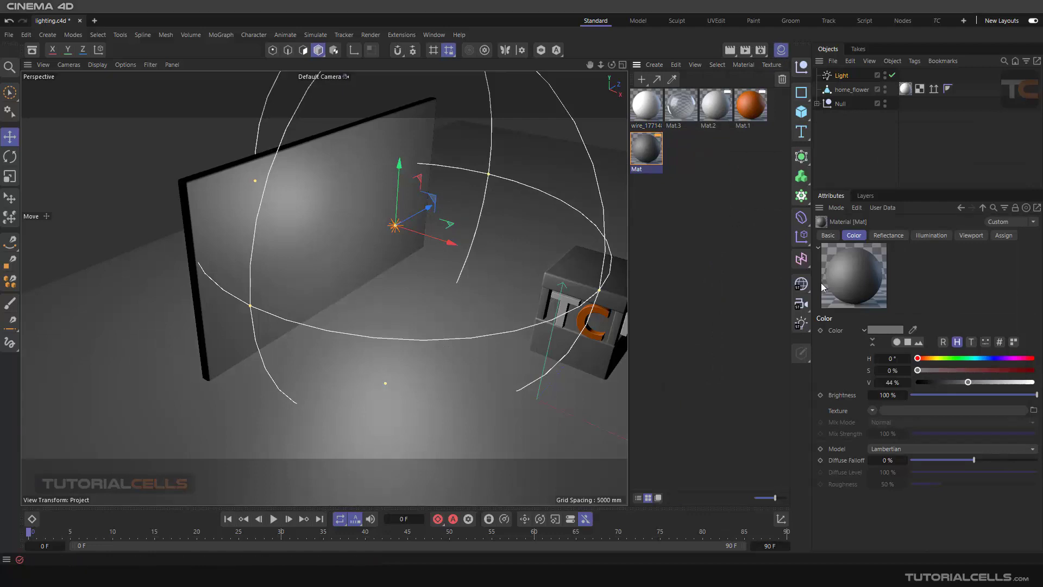
left_click_drag(946, 383, 941, 383)
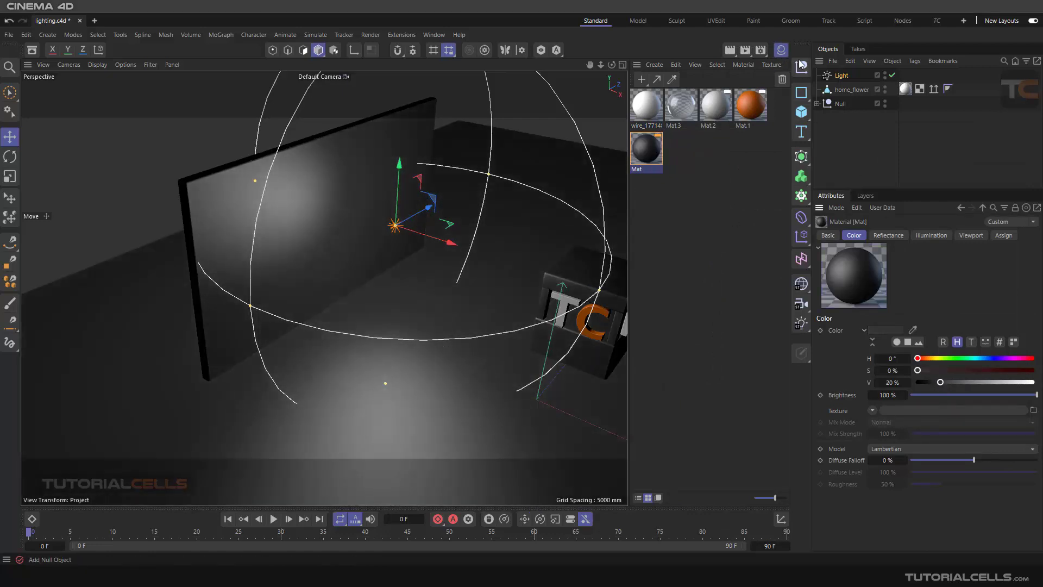
left_click(781, 50)
left_click(730, 49)
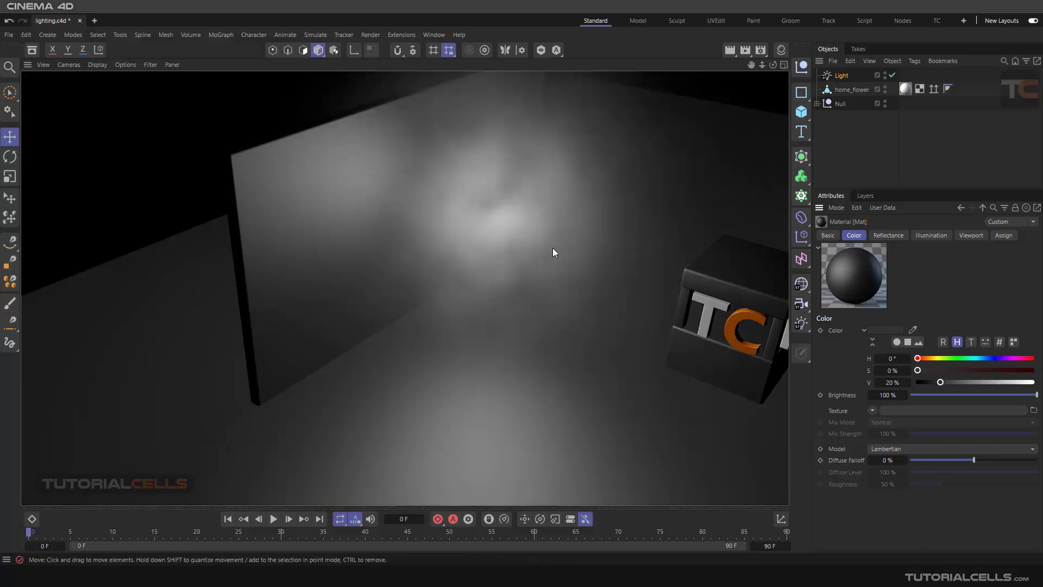
- Set the light noise's X wind to 36 mm and its wind velocity to 7 mm
left_click(841, 75)
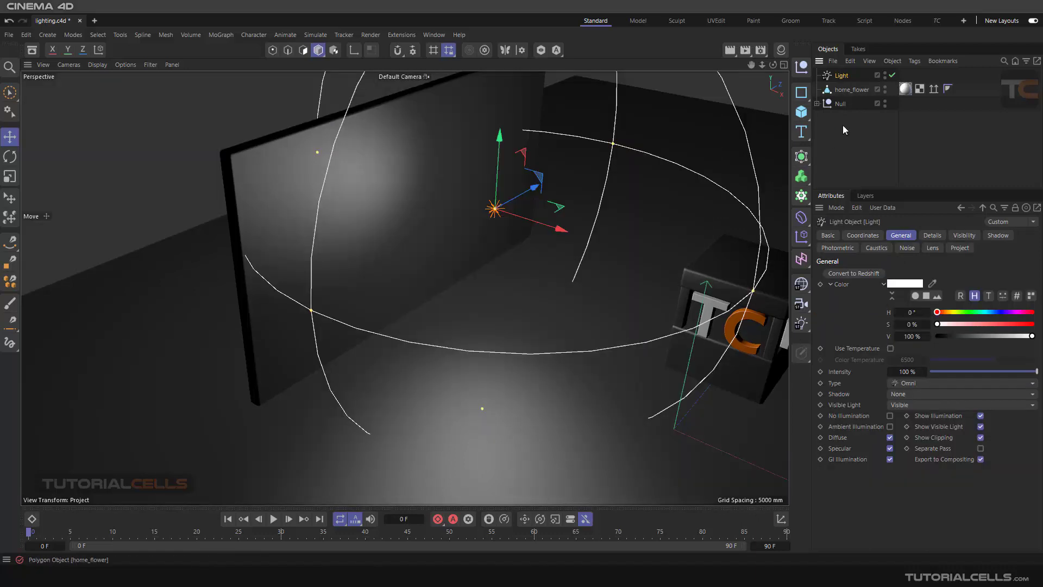
left_click(907, 247)
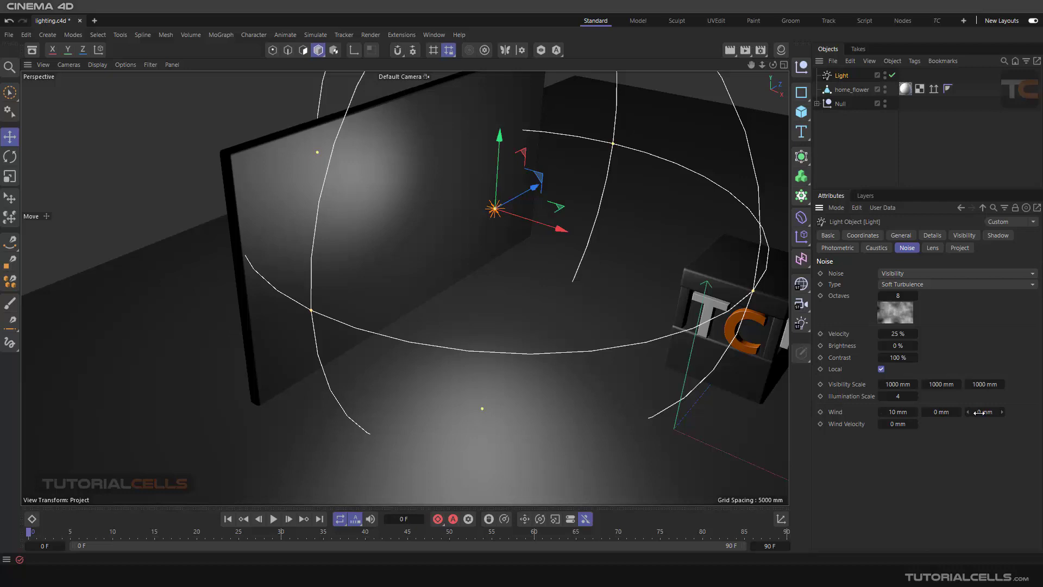
left_click_drag(897, 412, 902, 411)
left_click_drag(889, 425, 891, 426)
- Set the render output's Frame Range to All Frames, covering frames 0 to 90
left_click(758, 51)
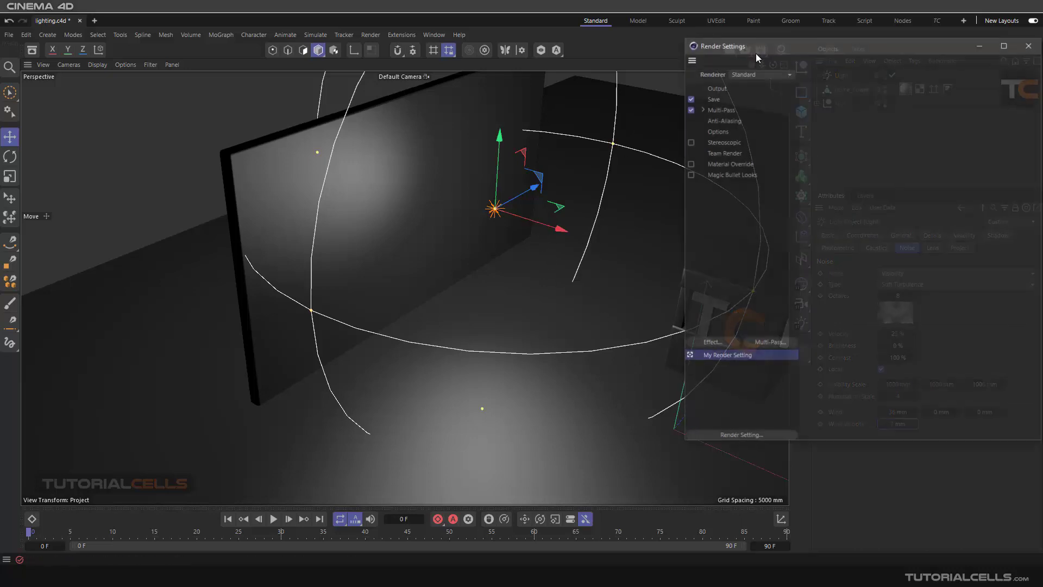
left_click_drag(742, 48, 502, 92)
left_click(466, 113)
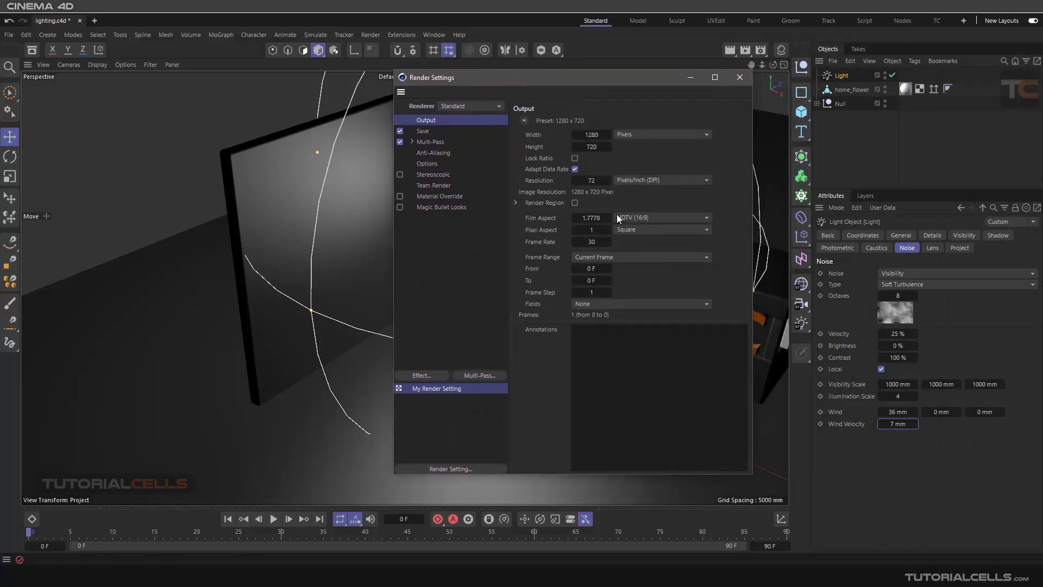
left_click(605, 261)
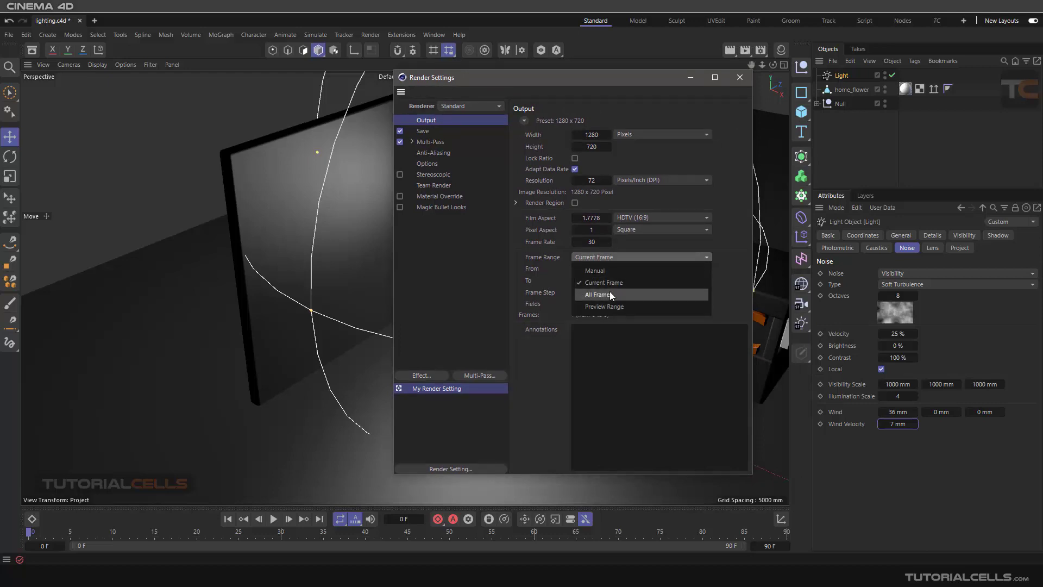
left_click(611, 292)
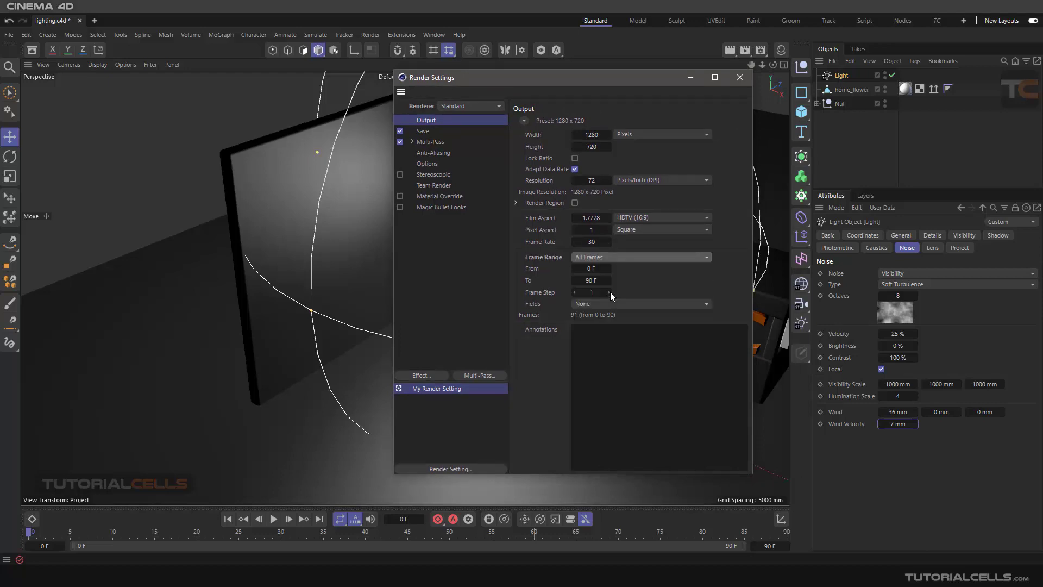
left_click(739, 78)
- Render the full animation to the Picture Viewer, continuing without saving to a file
left_click(743, 51)
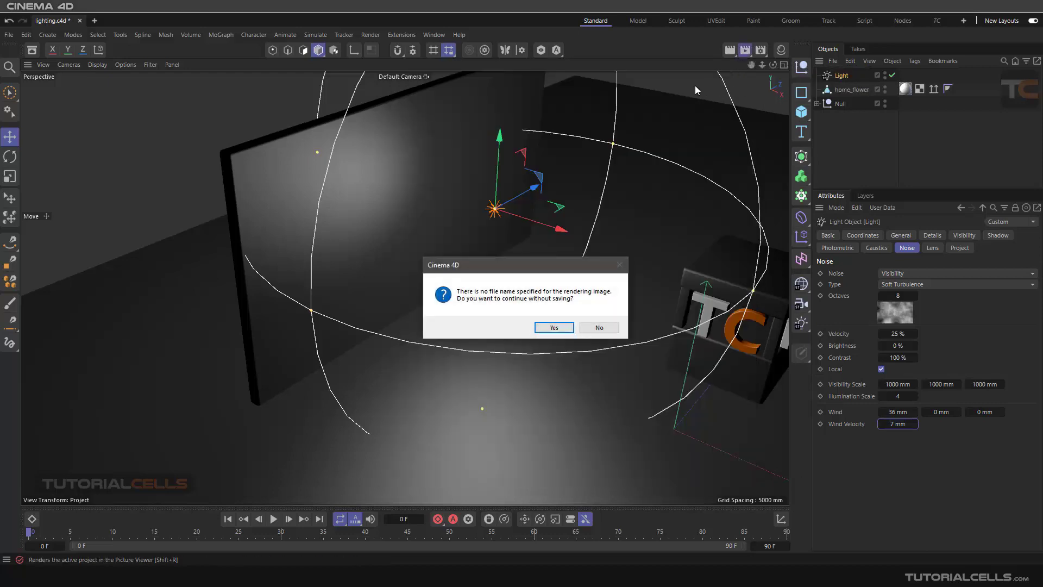
left_click(546, 326)
left_click_drag(651, 49, 521, 37)
scroll(493, 169, "down", 2)
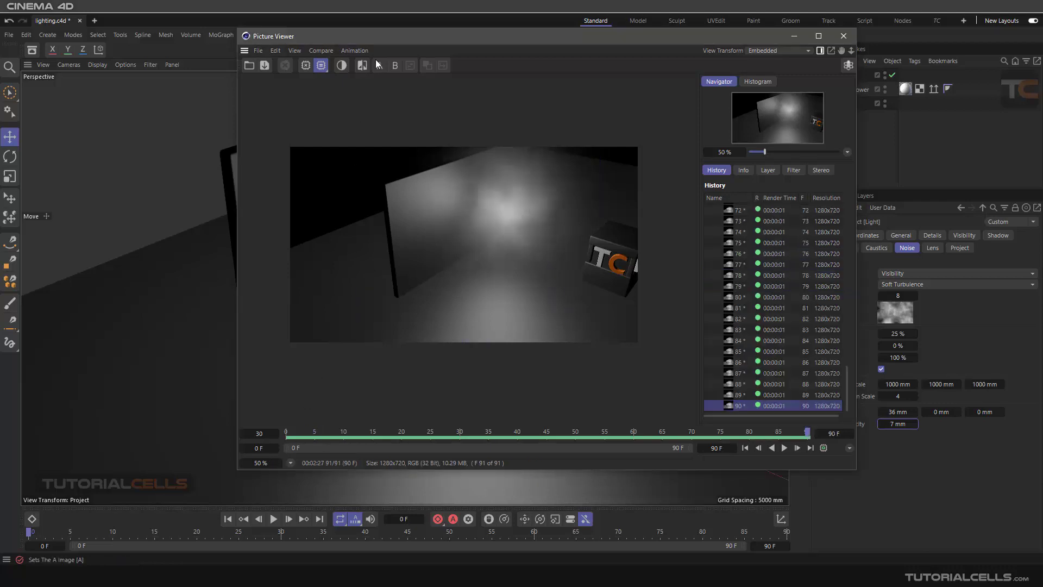
left_click_drag(401, 36, 460, 43)
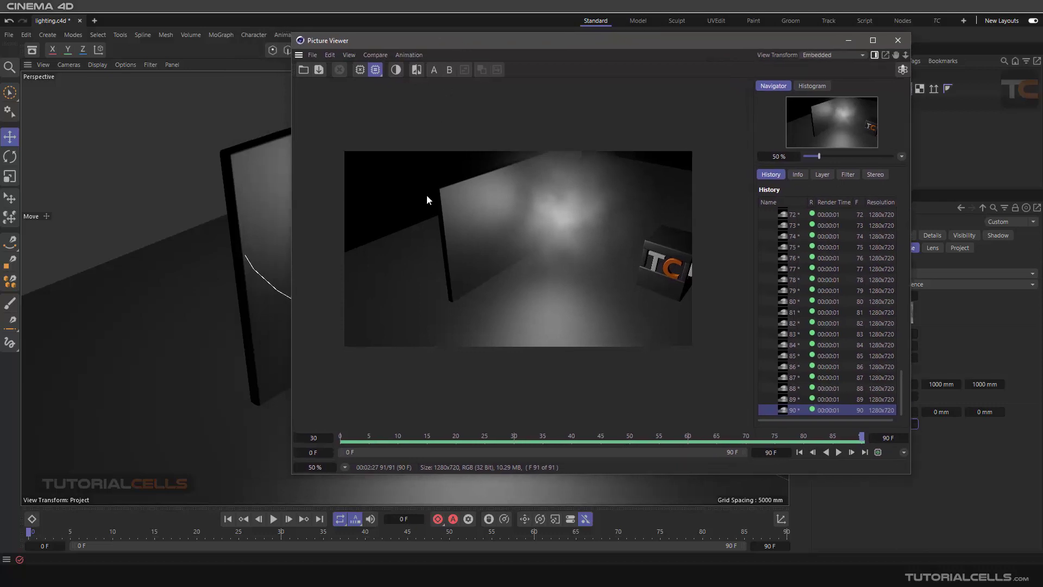
- Play back the rendered animation to examine the moving light noise, stop it, and collapse the rendered frames in the history
left_click(838, 452)
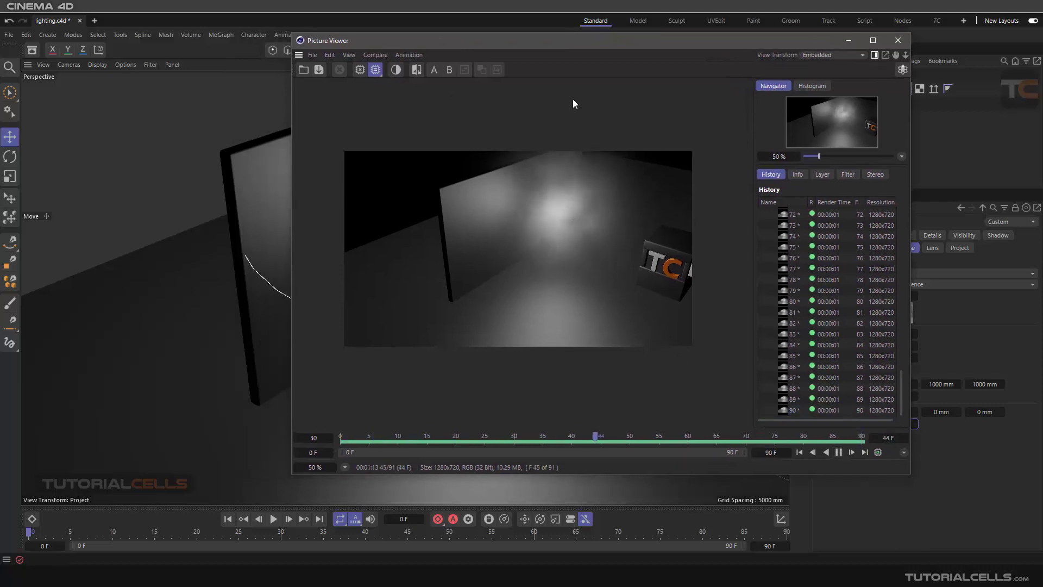
left_click_drag(582, 42, 448, 49)
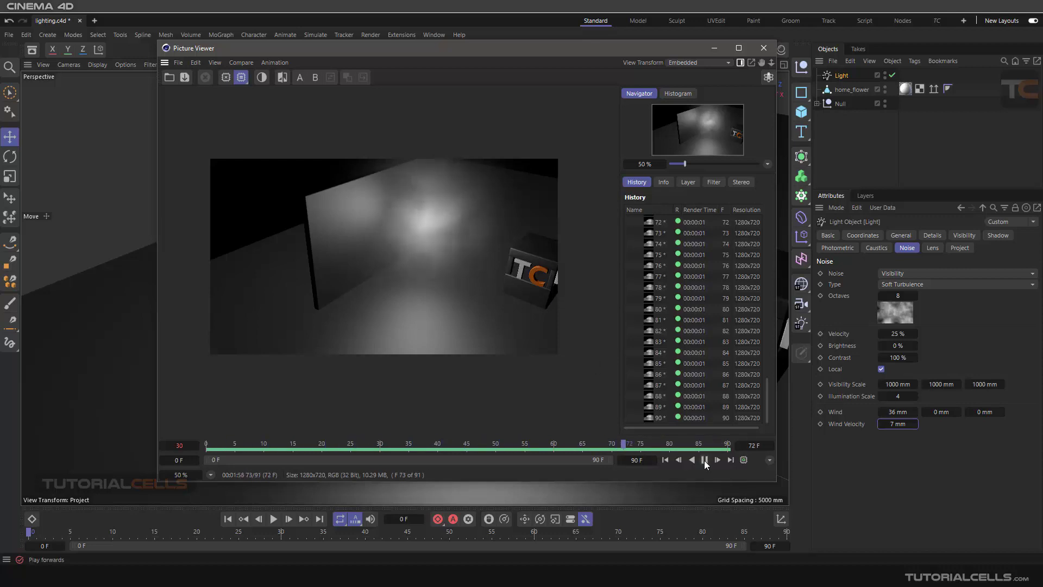
left_click(658, 265)
scroll(660, 255, "up", 10)
scroll(662, 248, "up", 10)
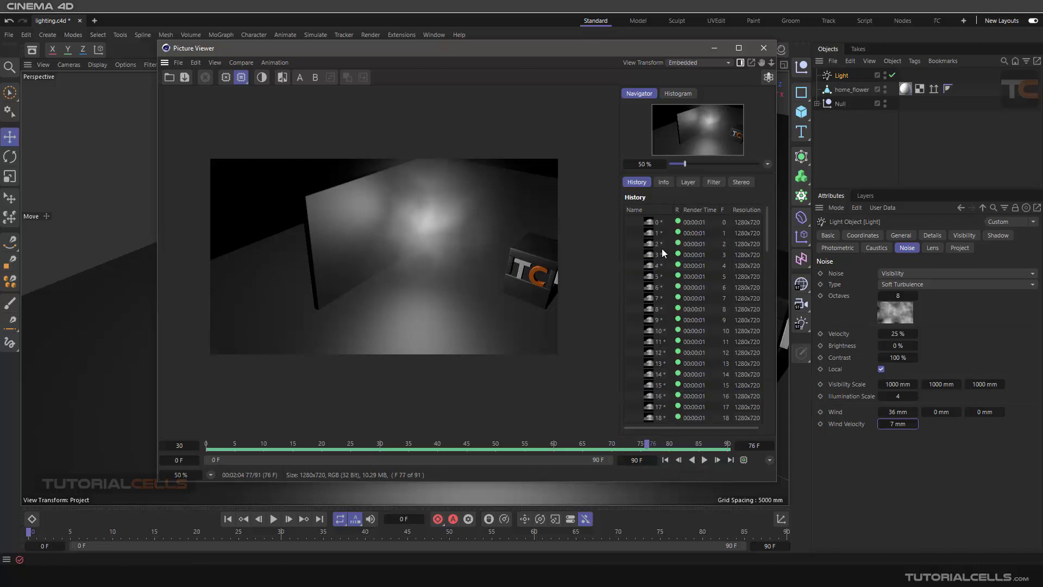
left_click(631, 221)
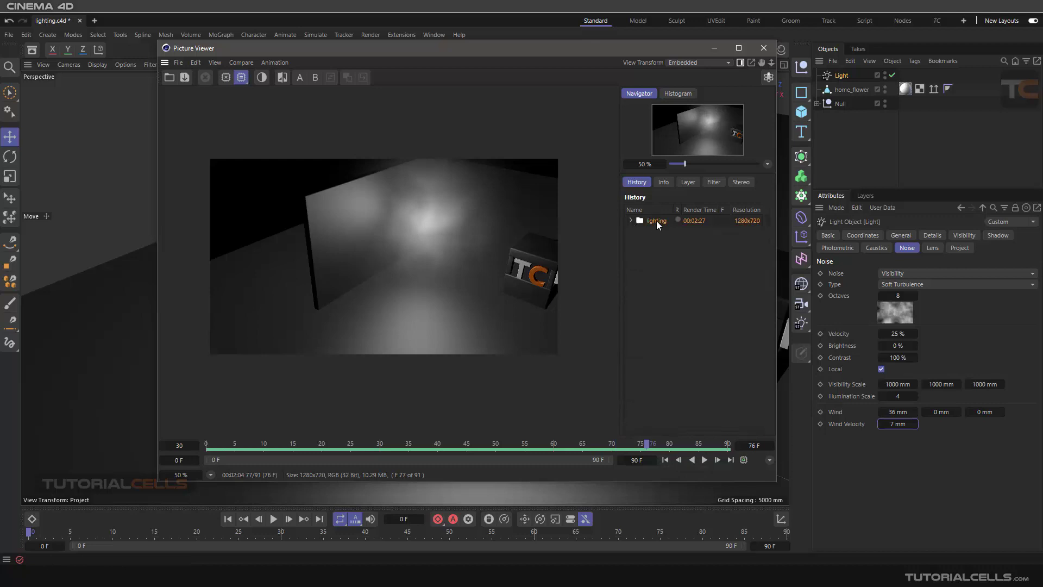
left_click(764, 48)
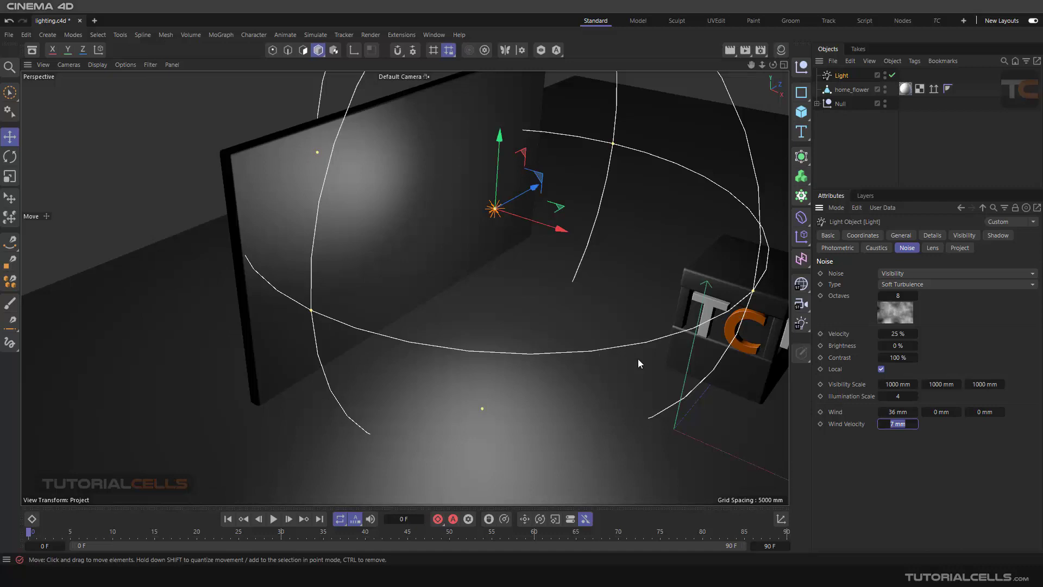
- Reset the light noise's X wind and wind velocity to 0 mm
key("Return")
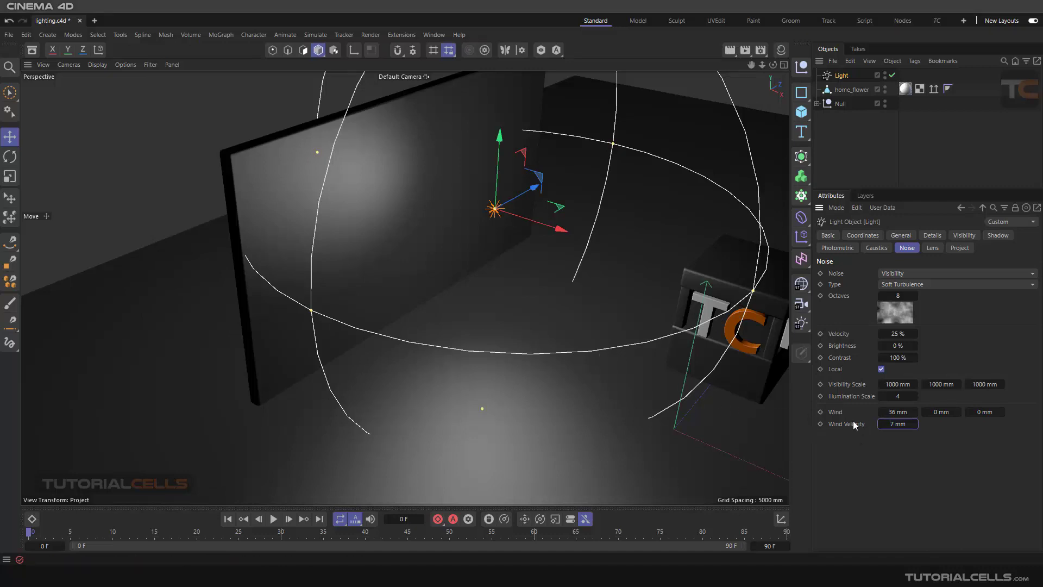
left_click(892, 413)
- Try a noise brightness of -5% and a contrast adjustment, restoring brightness to 0% and contrast to 100%
left_click_drag(895, 346, 881, 346)
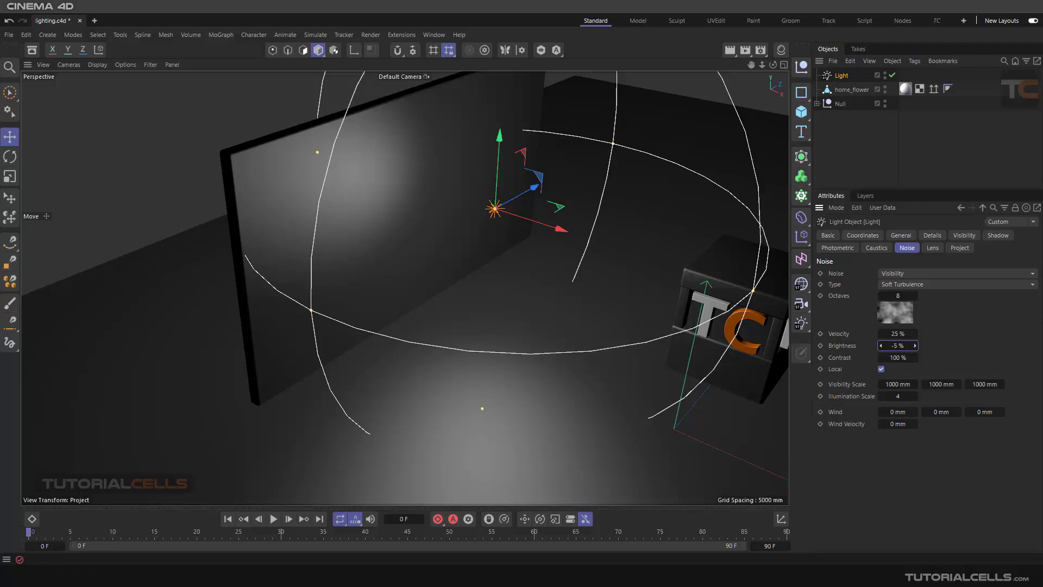
right_click(915, 346)
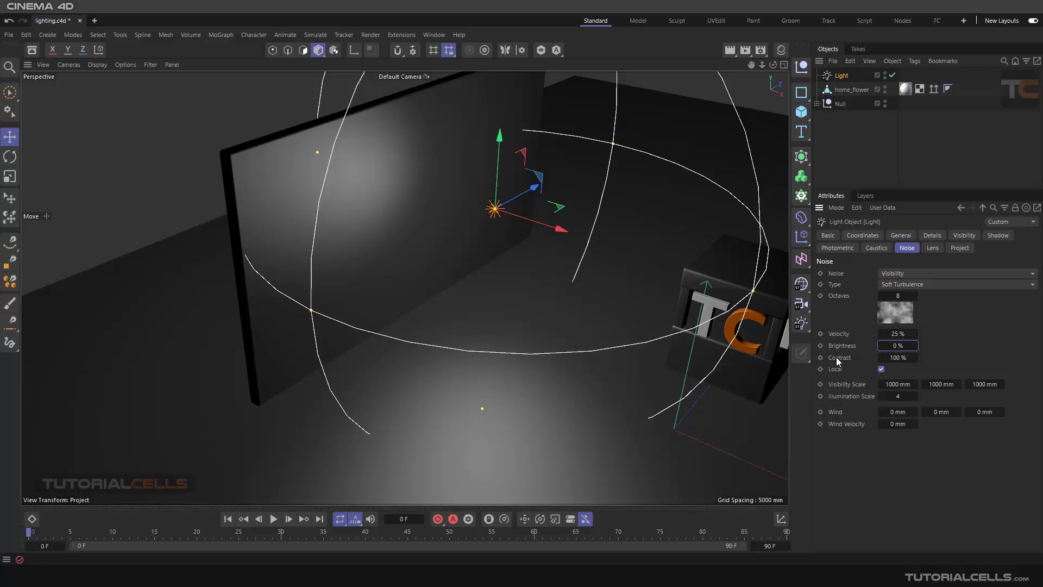
mouse_move(894, 358)
left_mouse_down()
mouse_move(872, 356)
mouse_move(894, 357)
left_mouse_up()
right_click(916, 359)
- Set the render output's Frame Range back to Current Frame
left_click(760, 50)
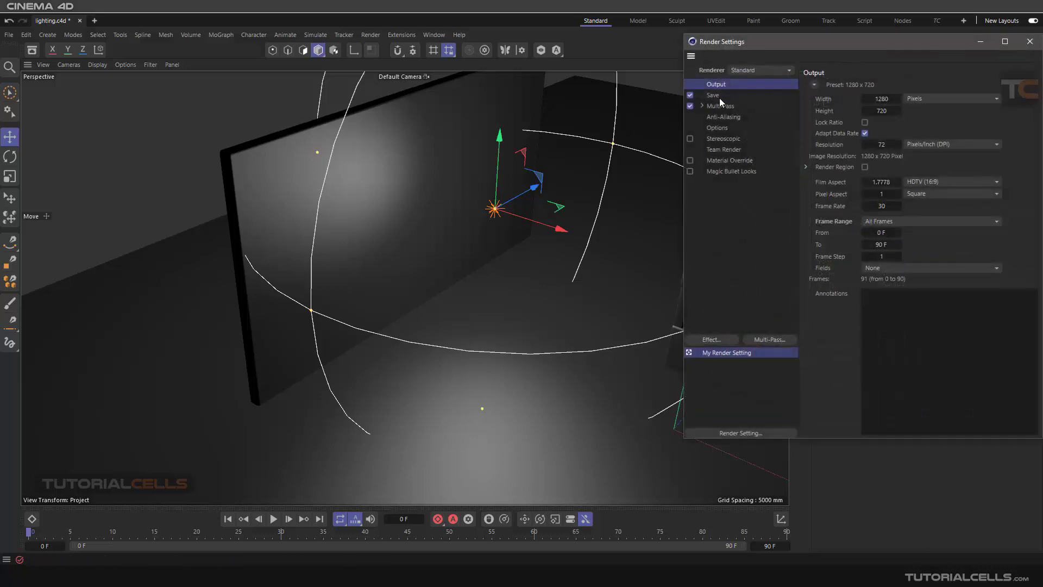
left_click_drag(755, 40, 548, 56)
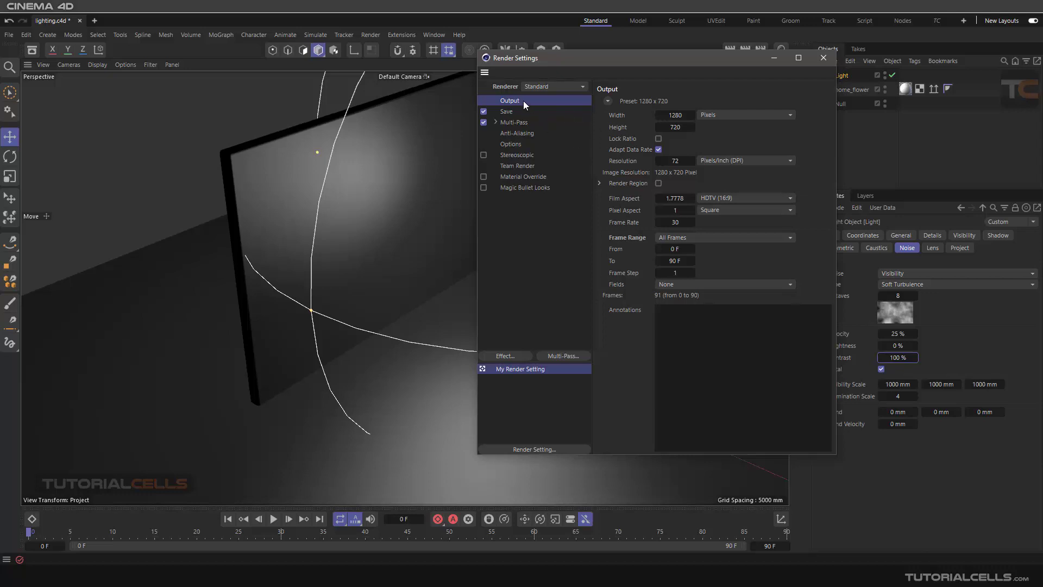
left_click(678, 238)
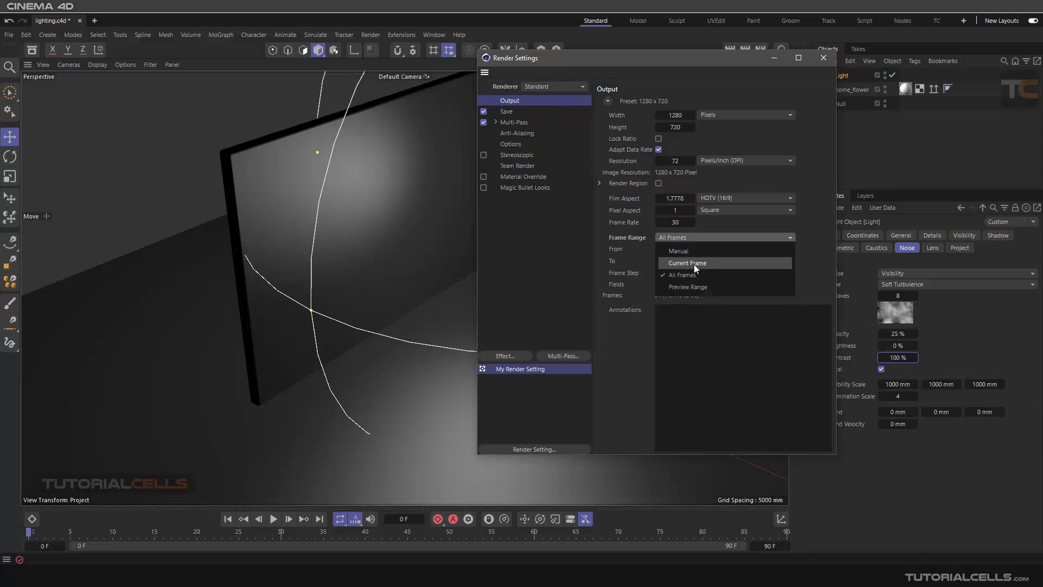
left_click(693, 264)
left_click(823, 59)
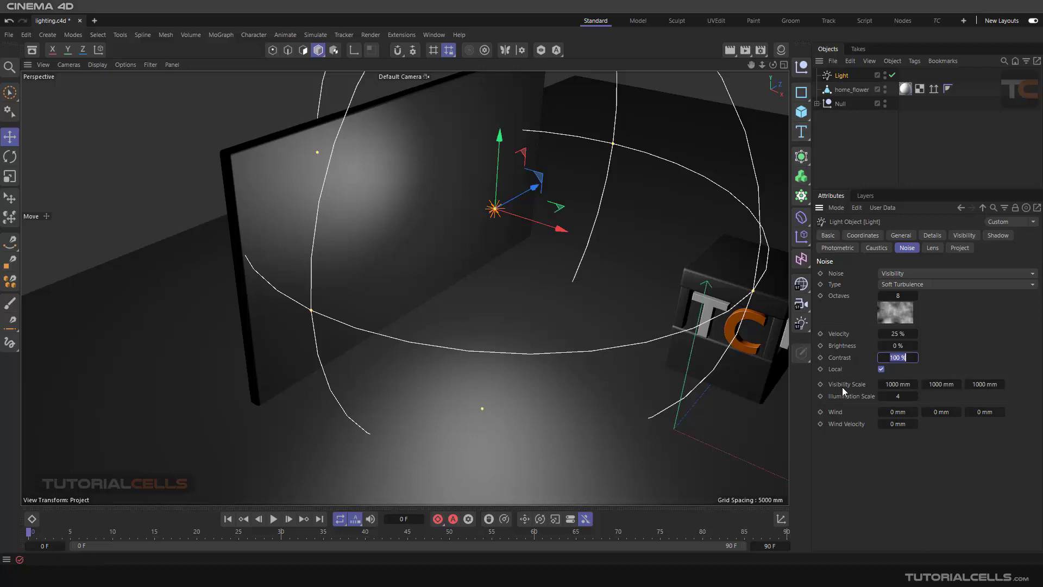
- Render the current frame to the Picture Viewer and examine the visible noise up close at 100%
left_click(843, 387)
left_click(743, 55)
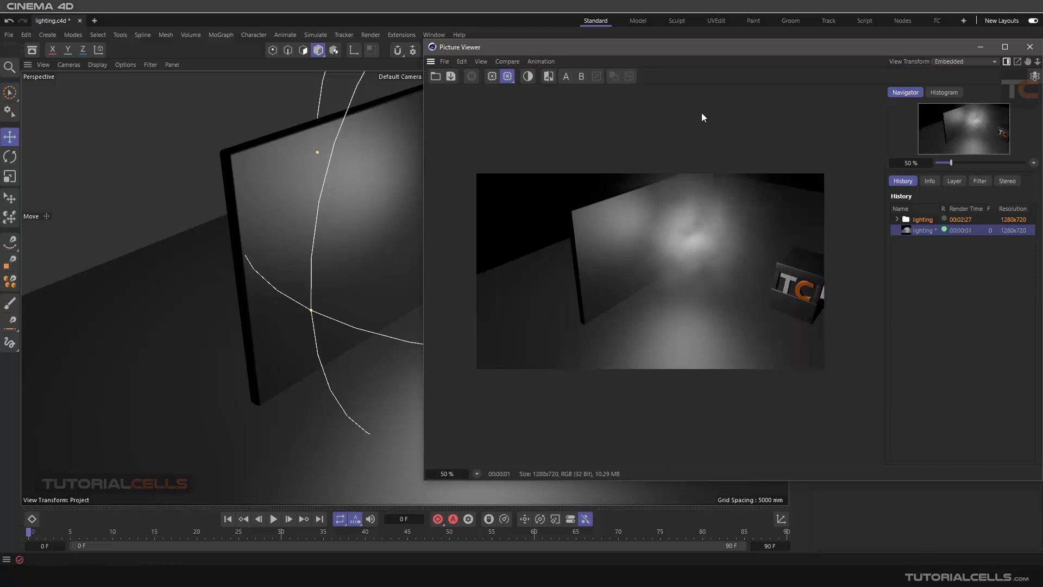
left_click_drag(699, 55, 592, 60)
scroll(588, 180, "up", 2)
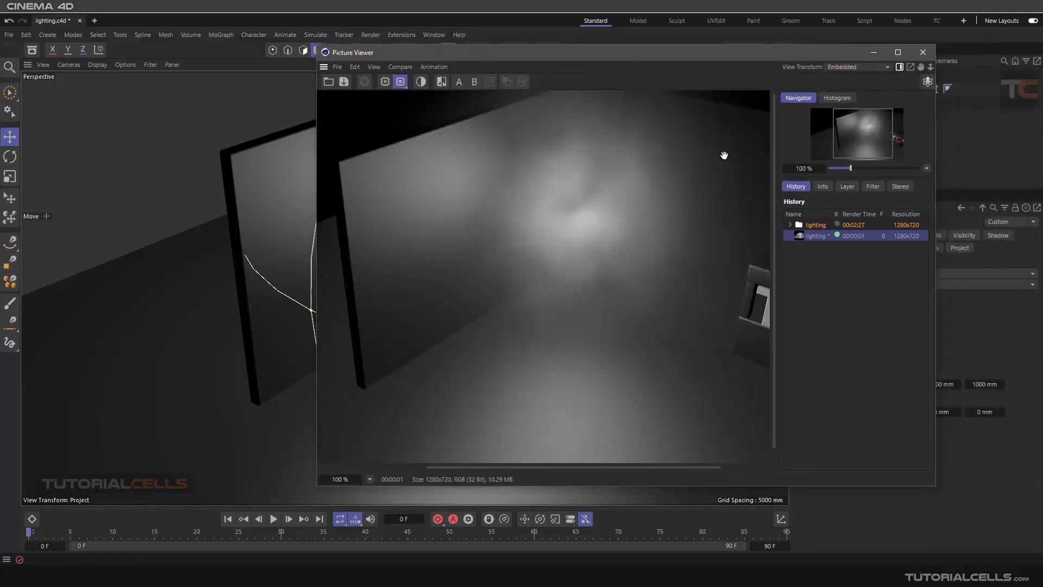
left_click(871, 52)
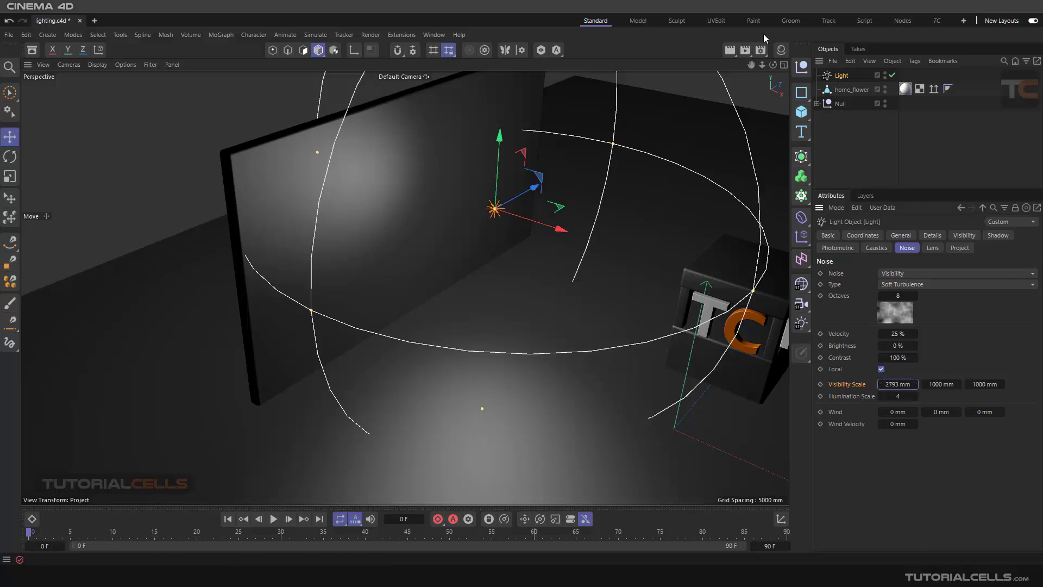
- Render the frame with an X visibility scale of 2793 mm and compare it with the previous render
left_click(748, 50)
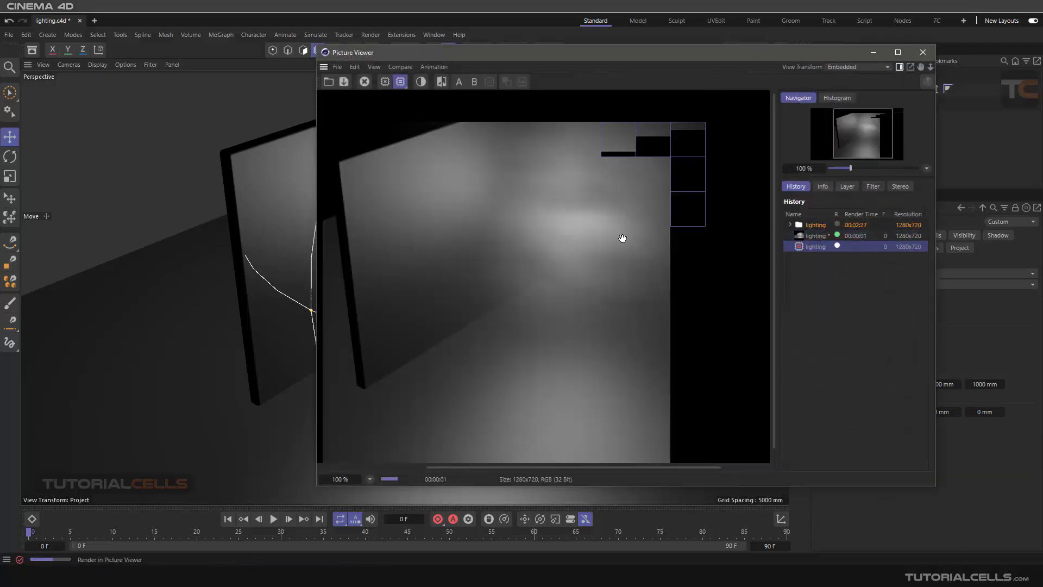
left_click(813, 237)
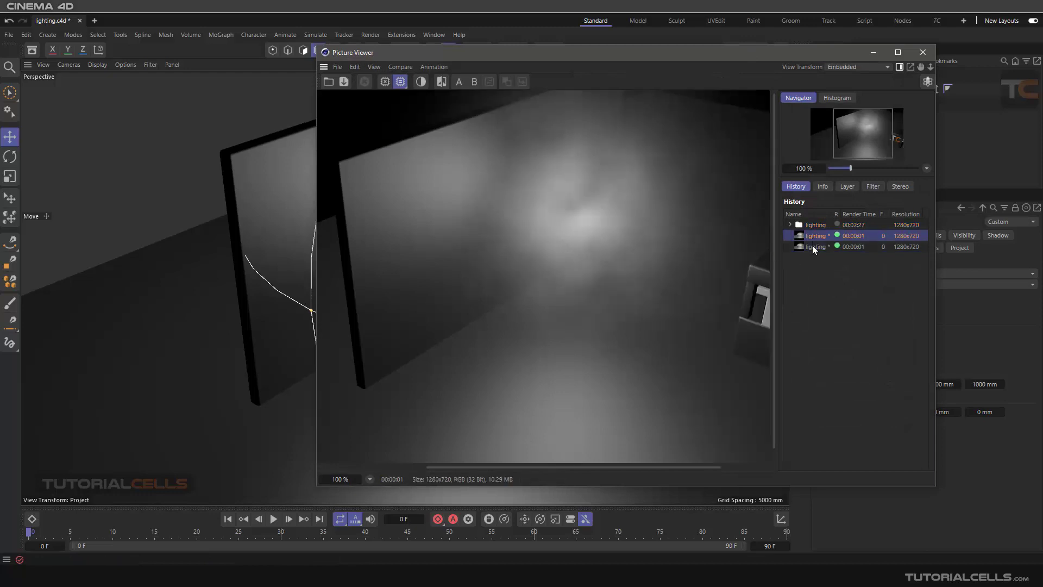
left_click(813, 246)
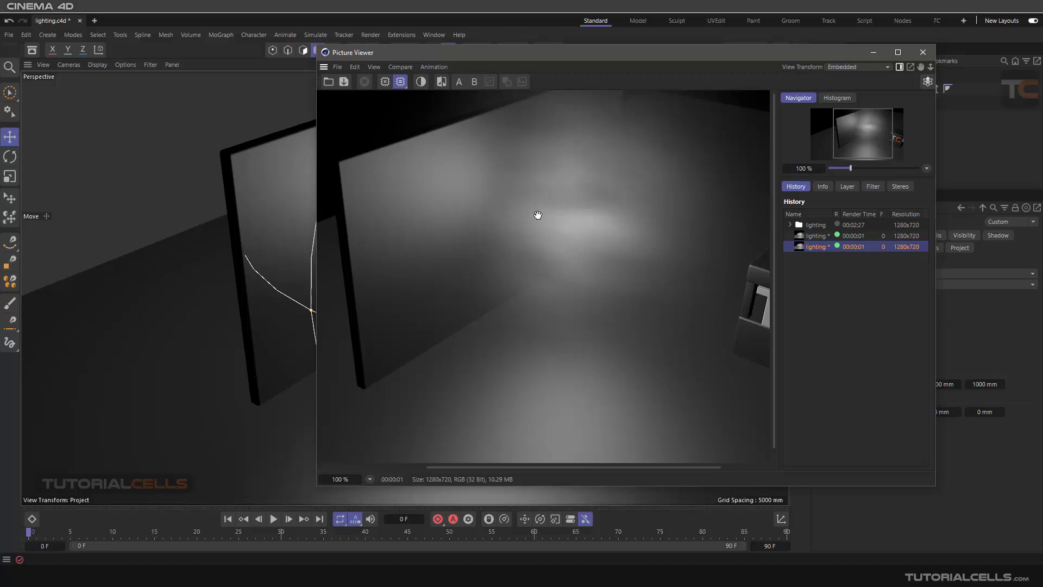
left_click(810, 236)
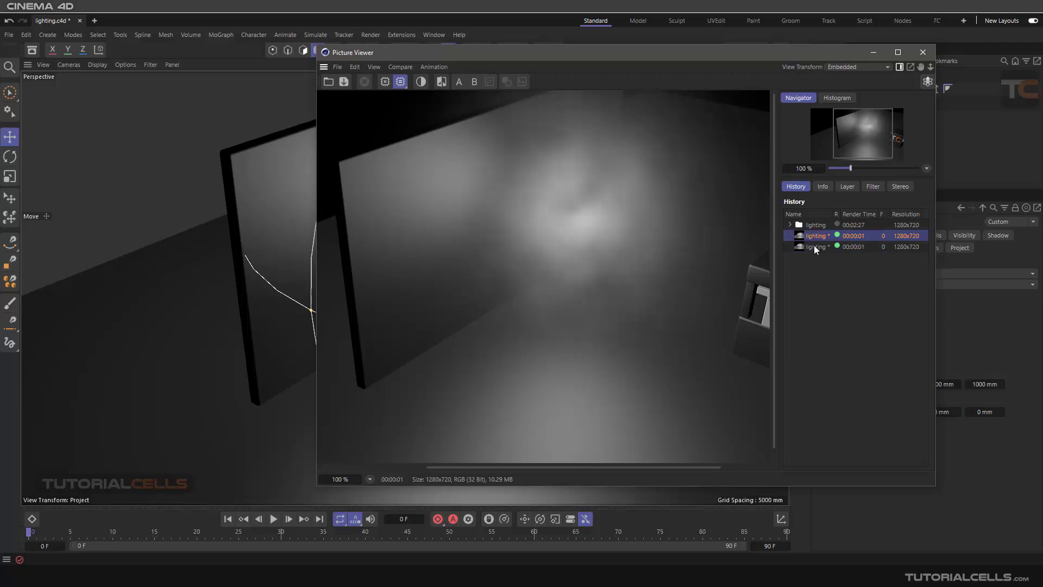
left_click(814, 245)
left_click(814, 234)
left_click(921, 50)
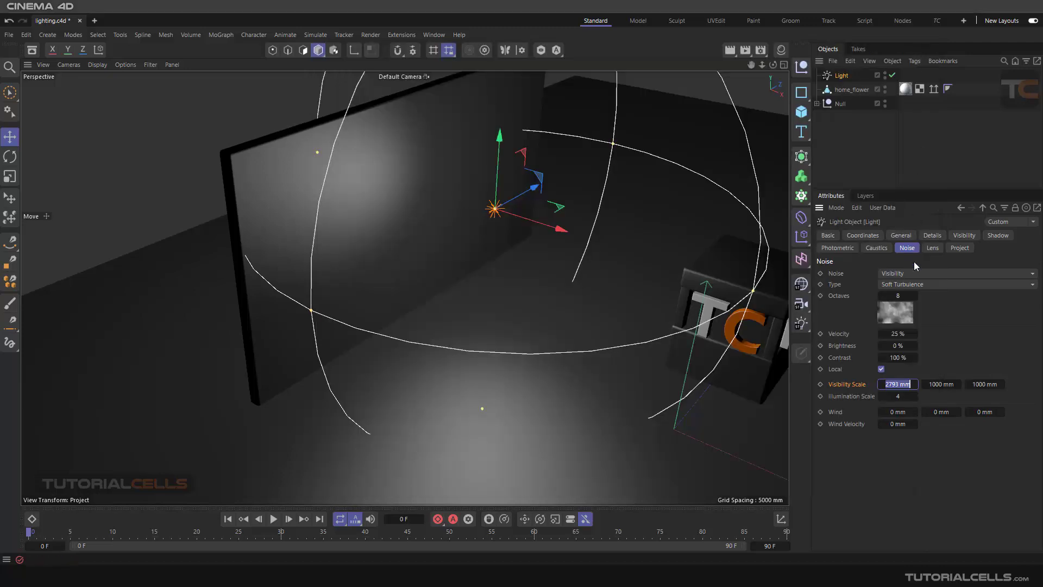
- Restore the X visibility scale to 1000 mm and set the light's Noise option to Illumination
left_click(847, 396)
left_click(889, 273)
left_click(948, 364)
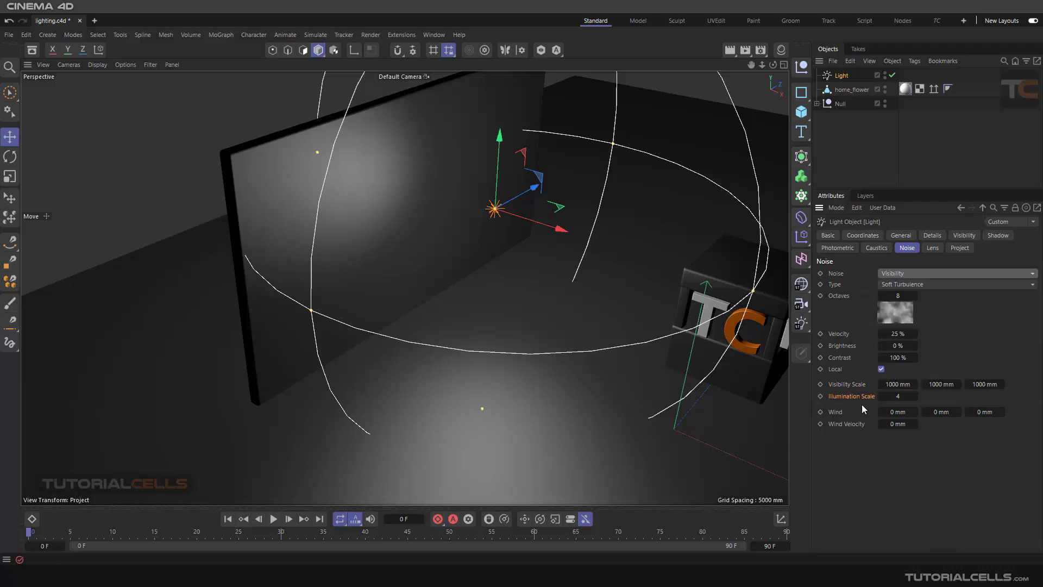
left_click(897, 276)
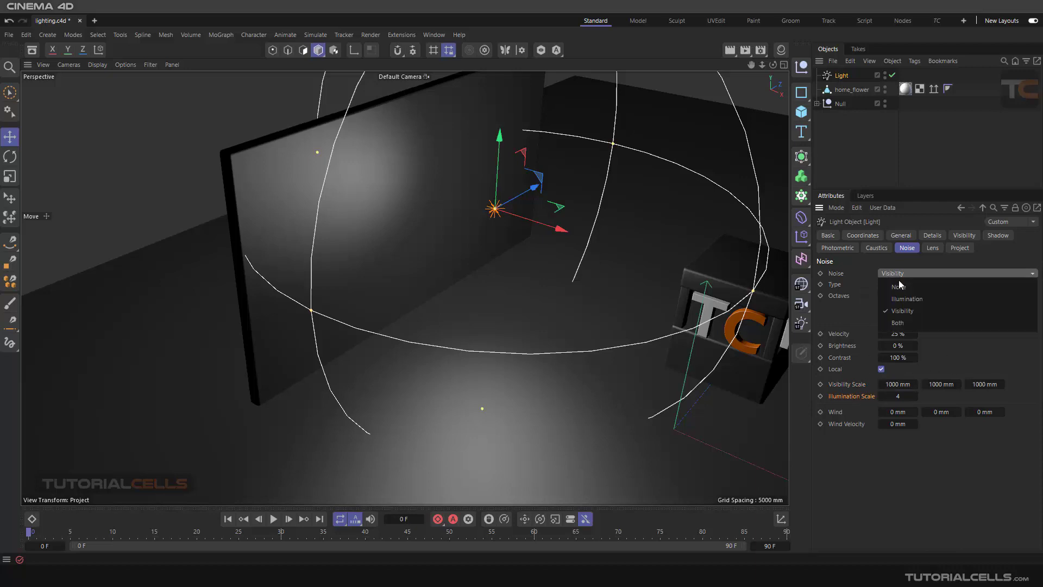
left_click(909, 300)
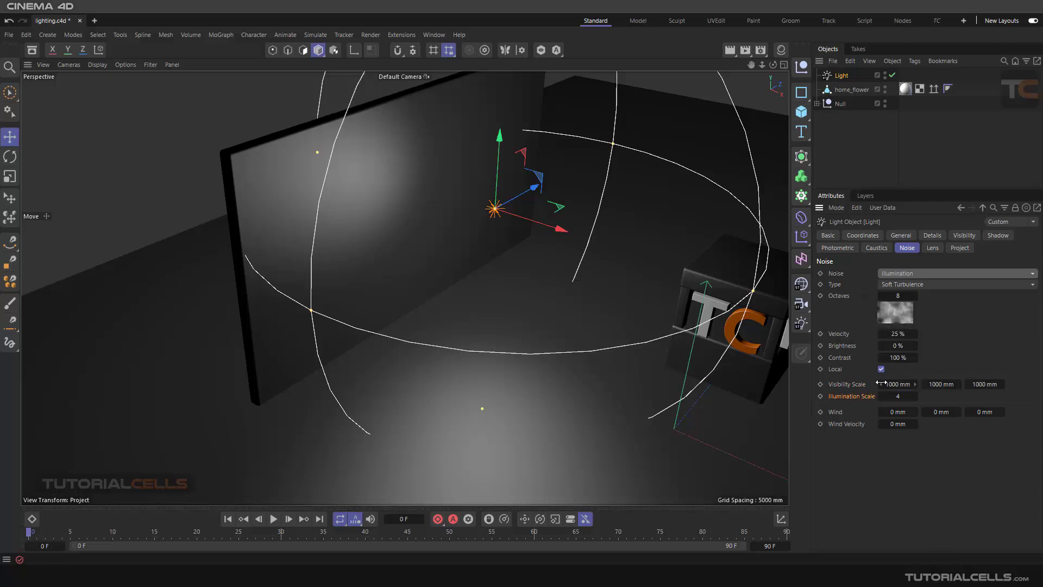
- Render the current frame to the Picture Viewer and examine the illumination noise on the wall and floor
left_click(745, 50)
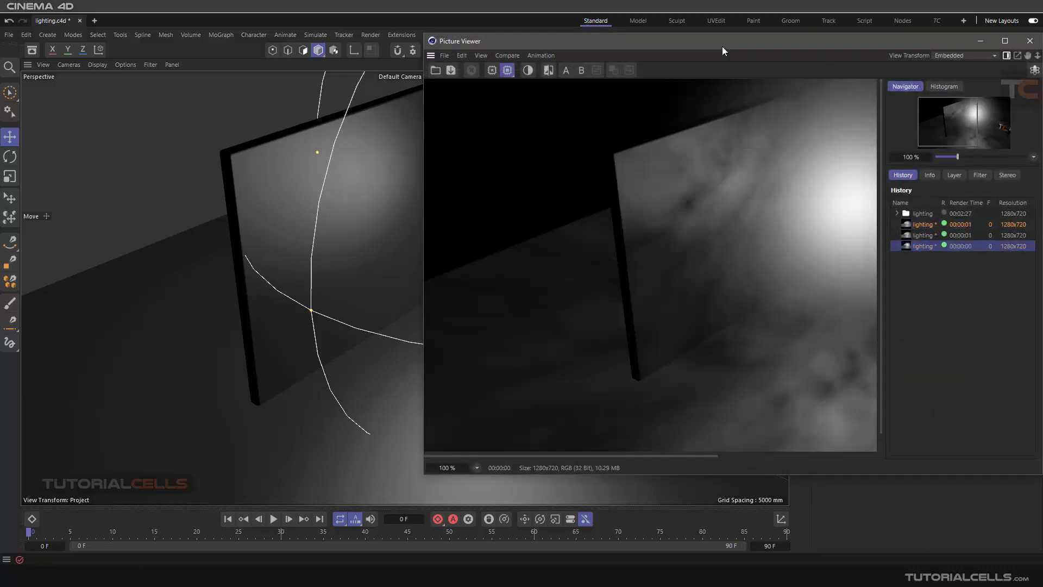
left_click_drag(722, 47, 551, 71)
scroll(579, 260, "down", 2)
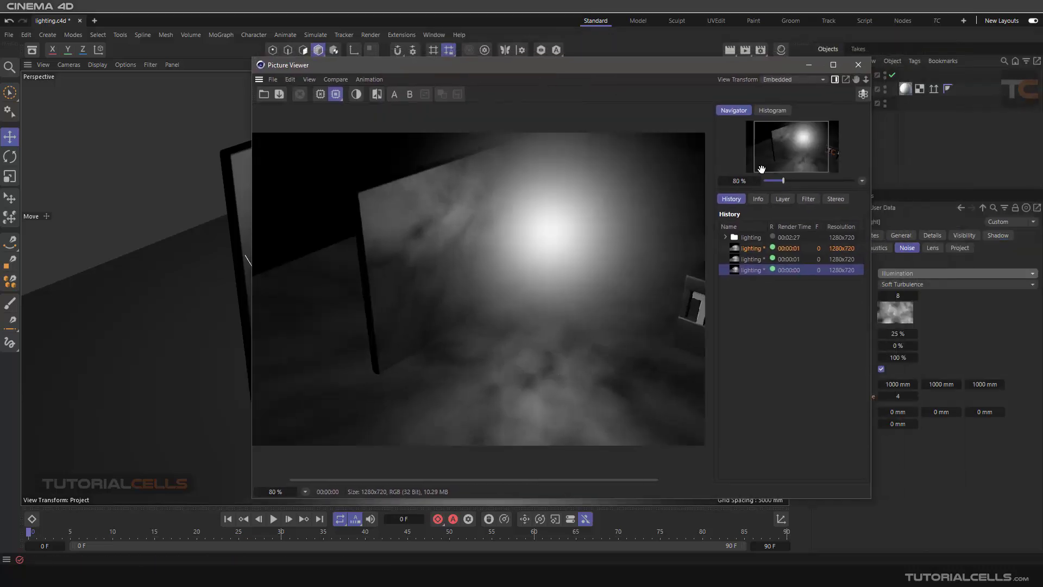
left_click(858, 64)
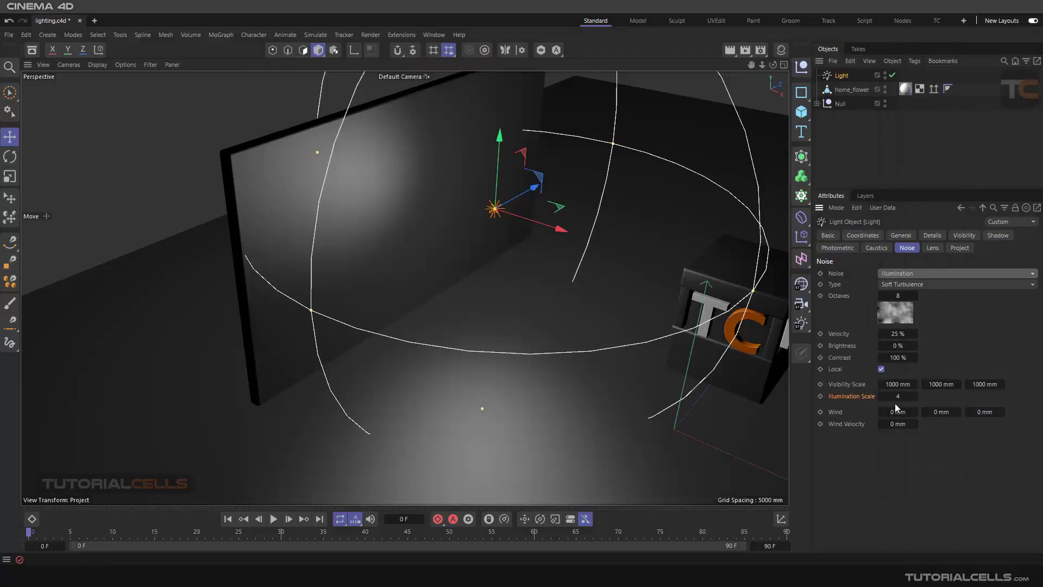
- Set the noise's Illumination Scale to 11.6 and render the current frame to the Picture Viewer
left_click_drag(898, 396, 905, 376)
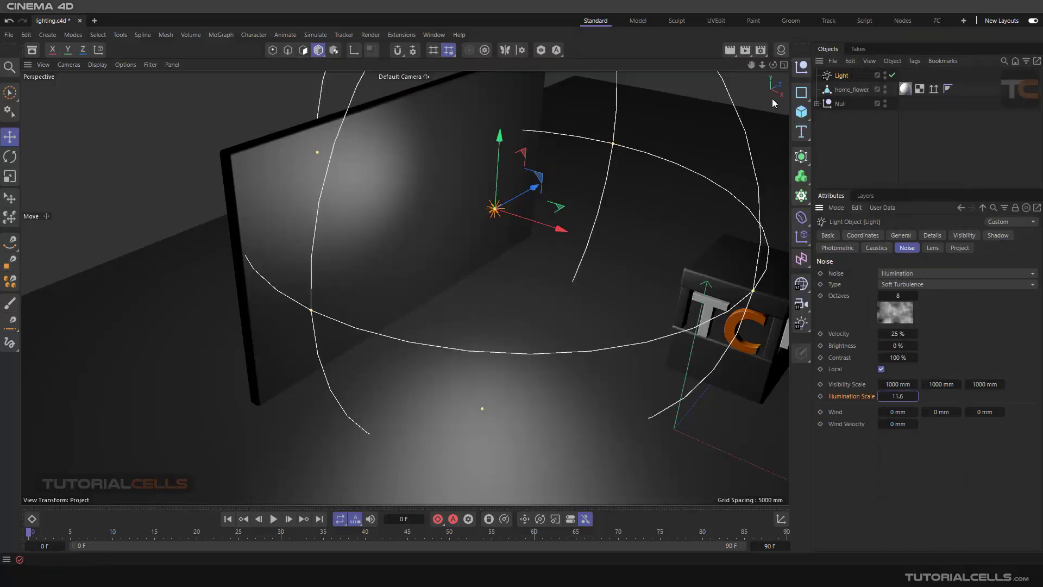
left_click(745, 50)
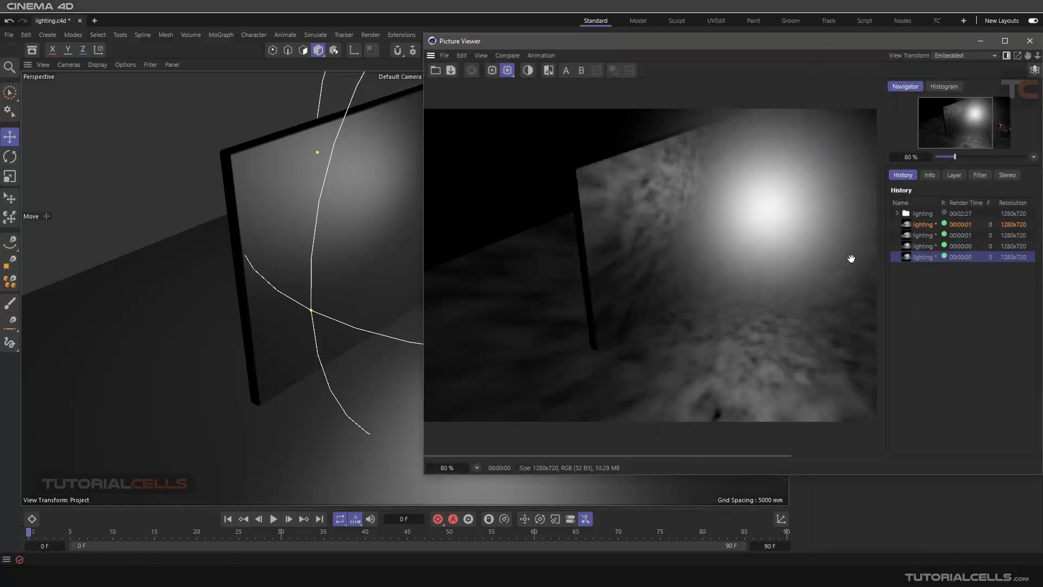
- Compare the last two illumination-noise renders in the Picture Viewer history, then dismiss the viewer
left_click(926, 248)
left_click(921, 256)
left_click(920, 248)
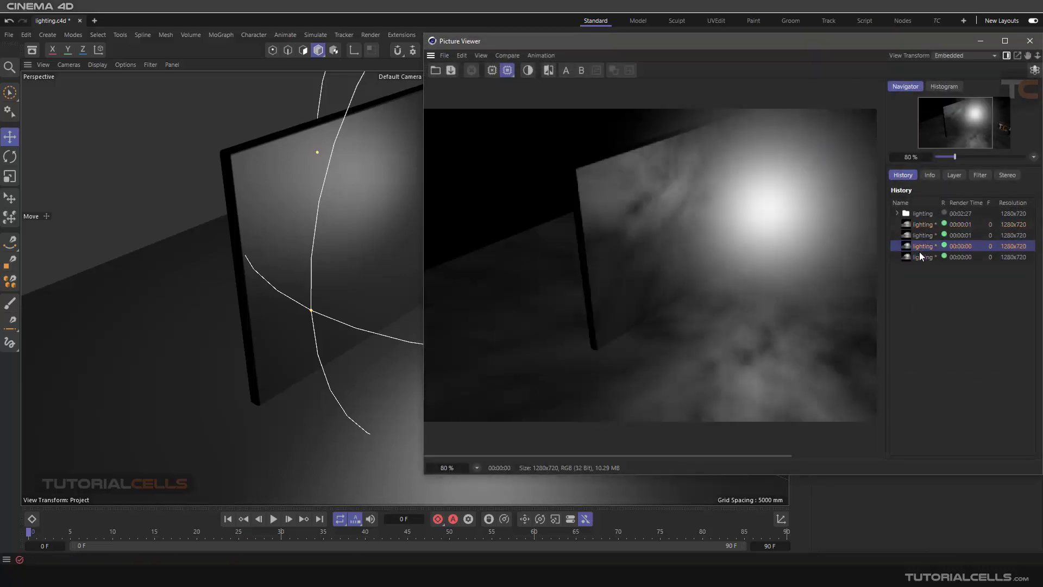
left_click(915, 259)
left_click(920, 247)
left_click(907, 256)
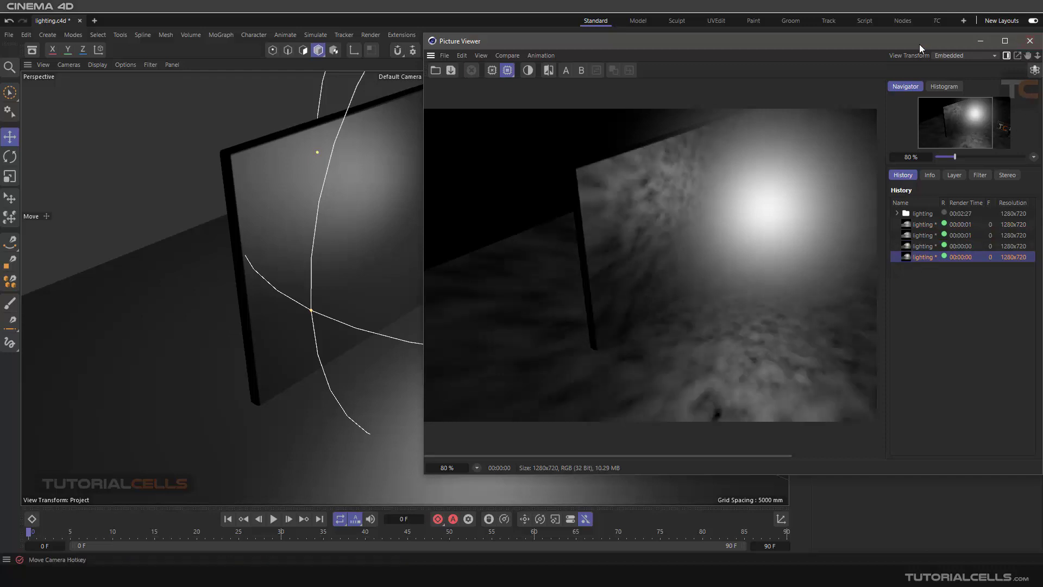
left_click_drag(919, 44, 855, 52)
left_click(943, 53)
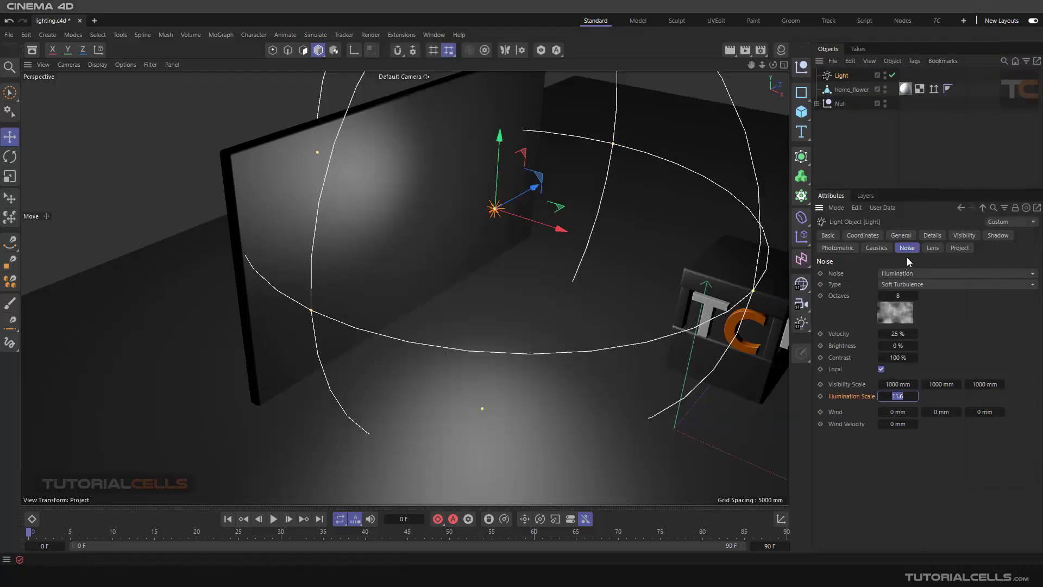
- Set the noise's Illumination Scale to 4 and change the light's Noise option to Visibility
type("4")
key("Return")
left_click(906, 274)
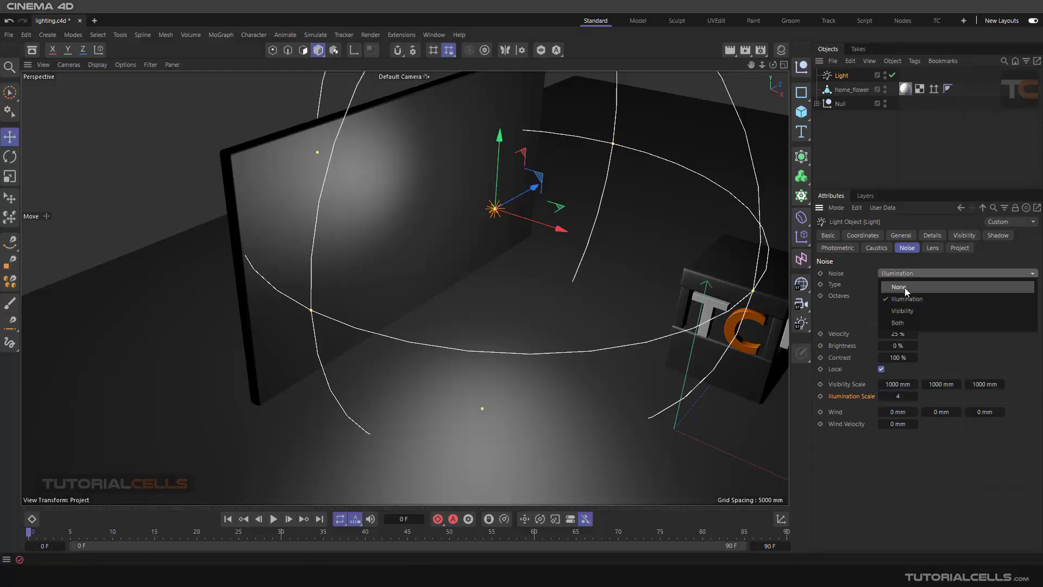
left_click(902, 311)
left_click(909, 274)
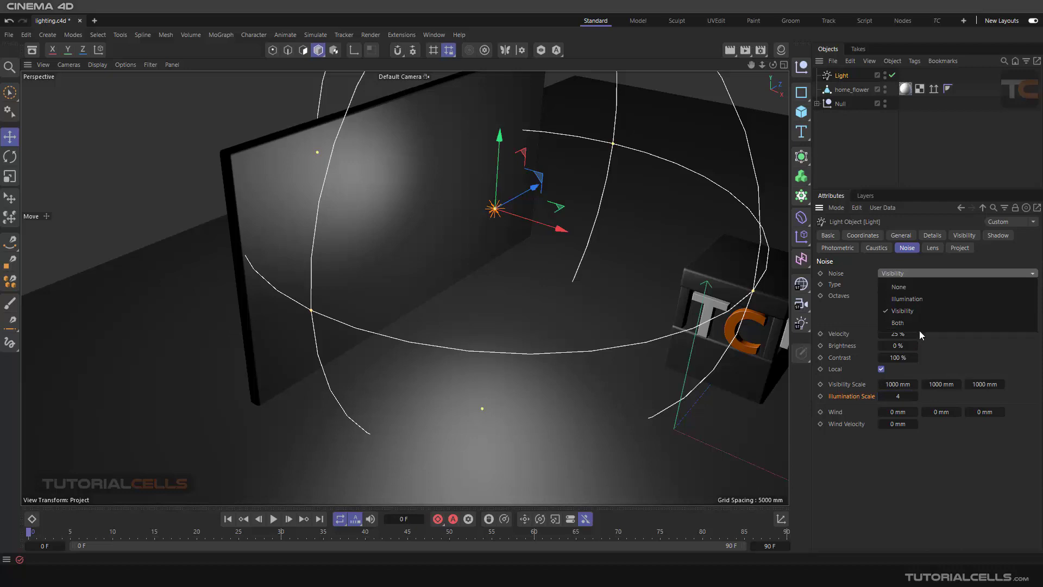
left_click(934, 352)
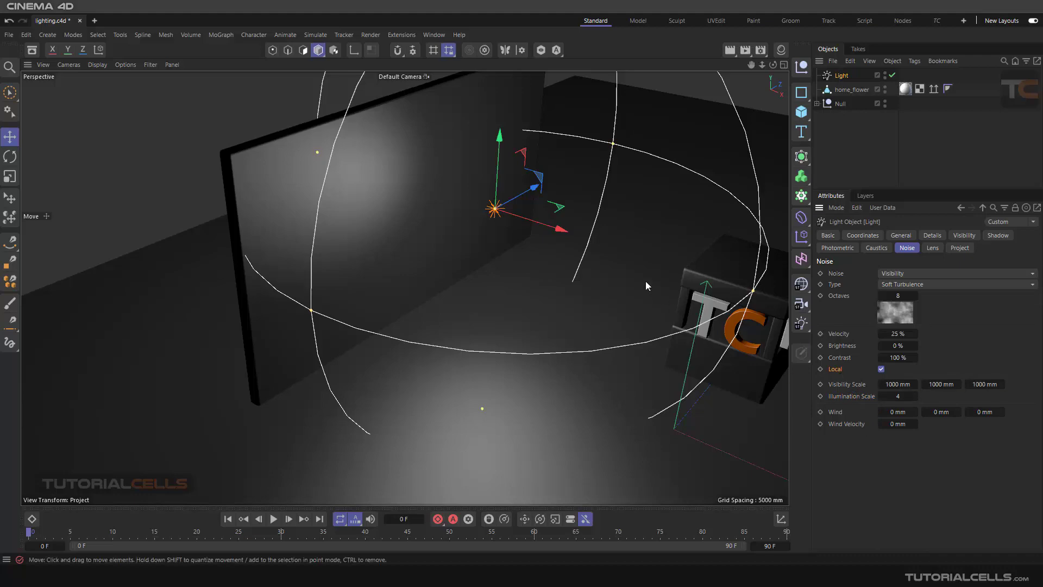
- Animate the light along the wall by keyframing its position at frame 0 and a position shifted along its Z axis at frame 40
left_click_drag(646, 281, 359, 312, "alt")
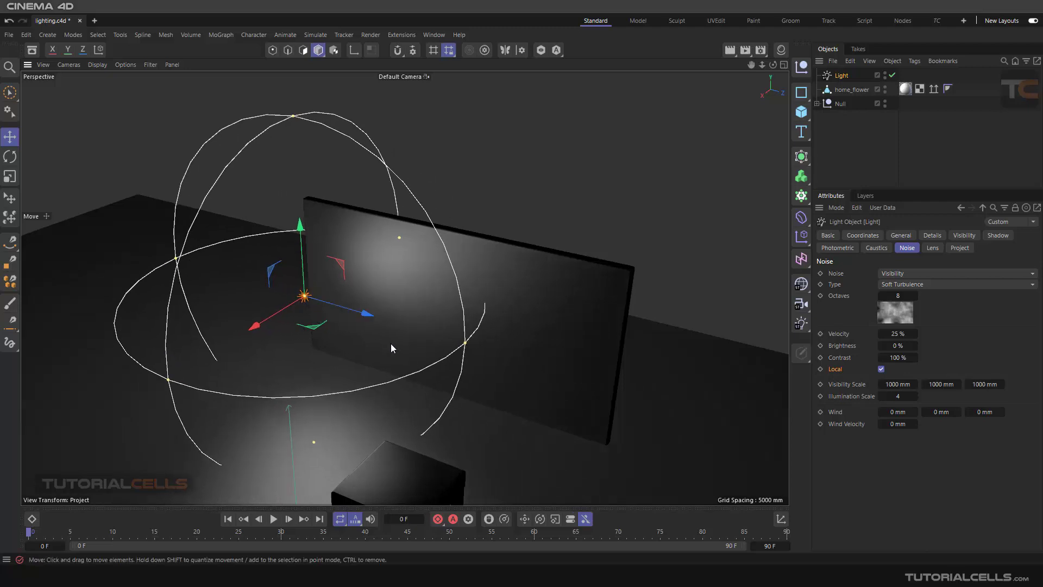
middle_click_drag(390, 339, 404, 313, "alt")
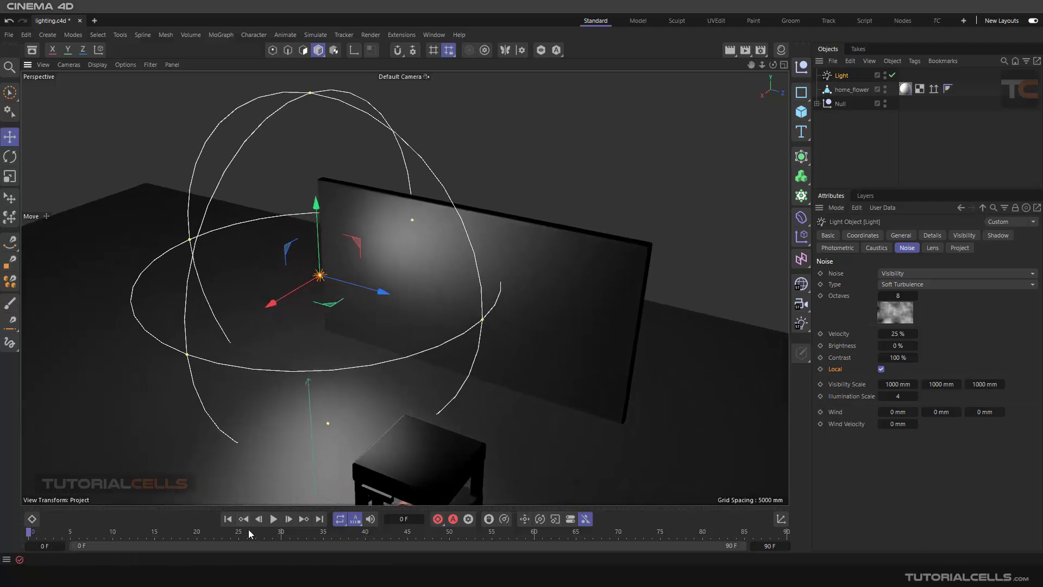
left_click(439, 523)
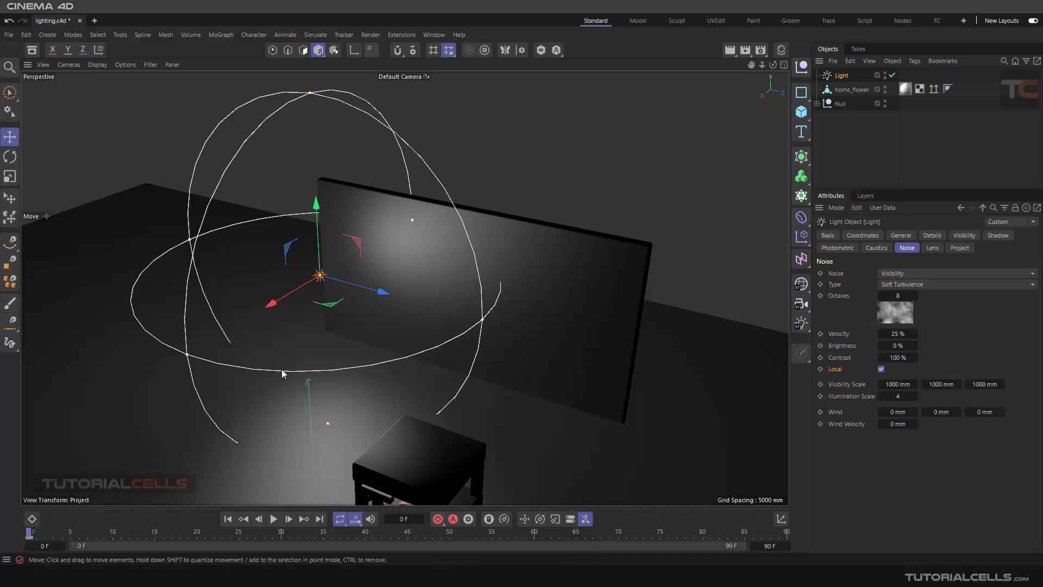
left_click_drag(33, 536, 313, 537)
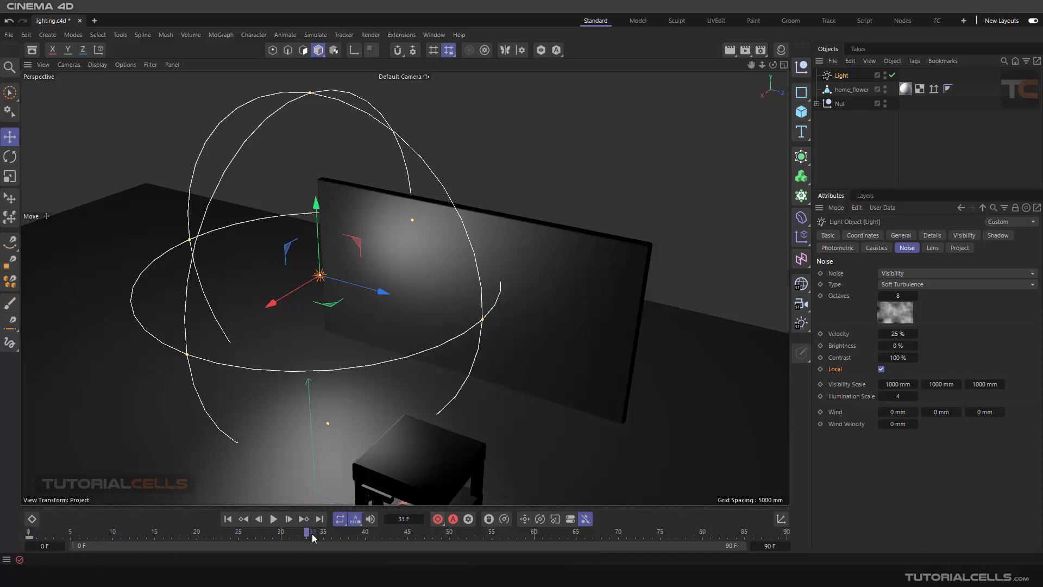
left_click_drag(389, 308, 605, 356)
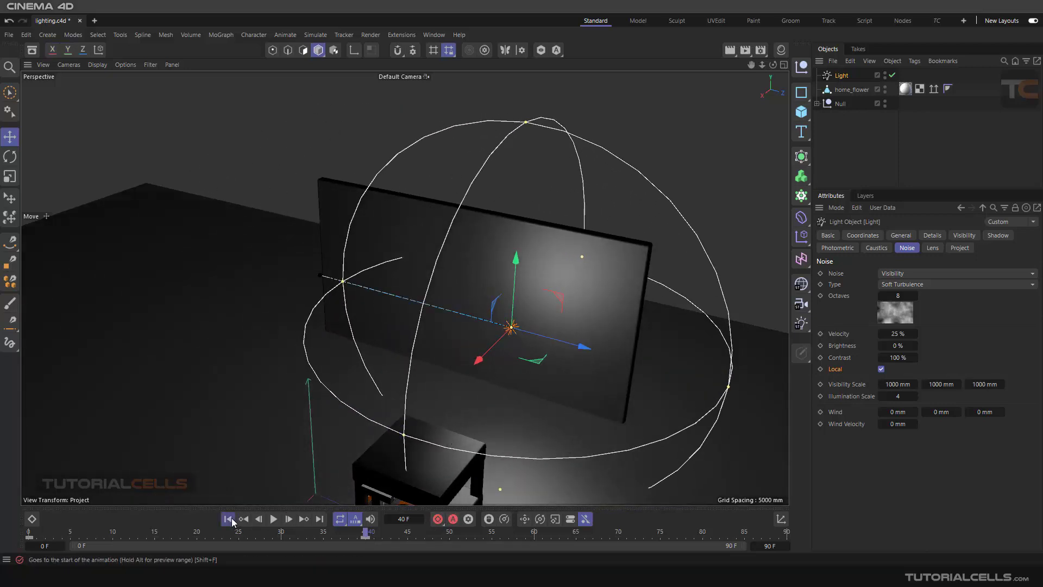
- Play the animation from the first frame to check the light's movement, and frame the view closer on the wall
left_click(232, 521)
left_click(274, 521)
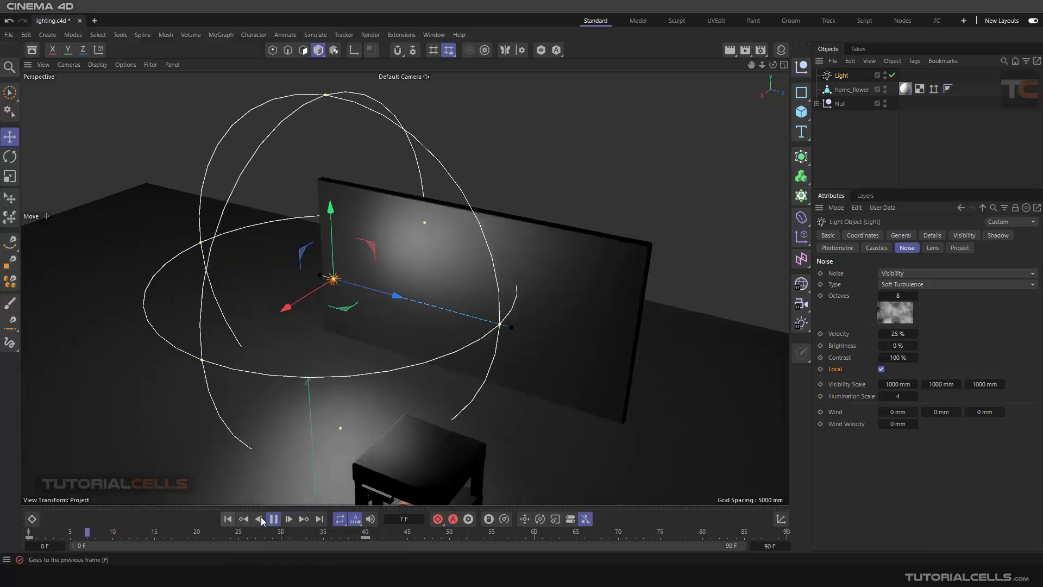
left_click(262, 519)
scroll(321, 345, "up", 2)
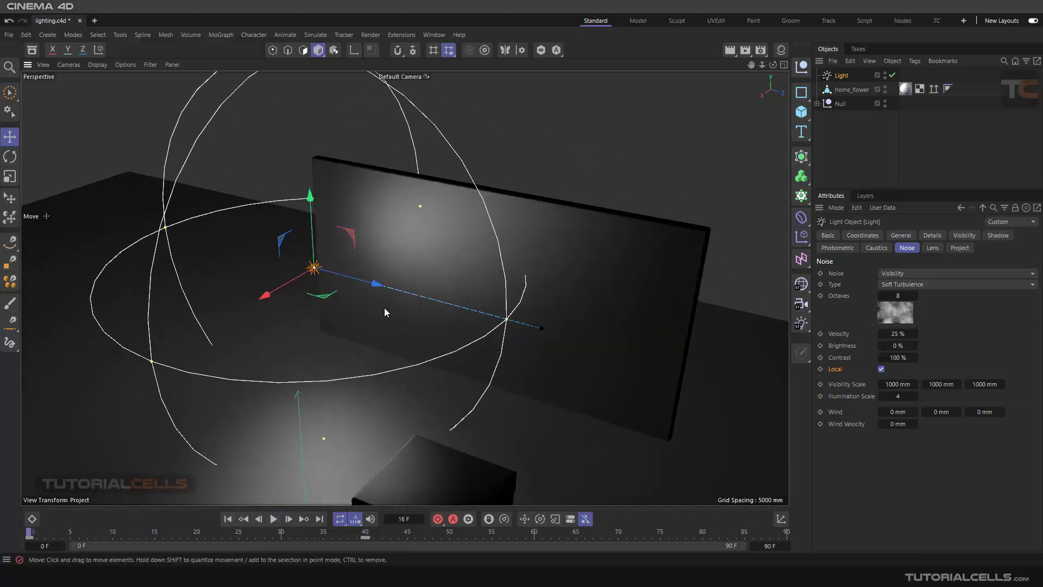
scroll(383, 307, "up", 3)
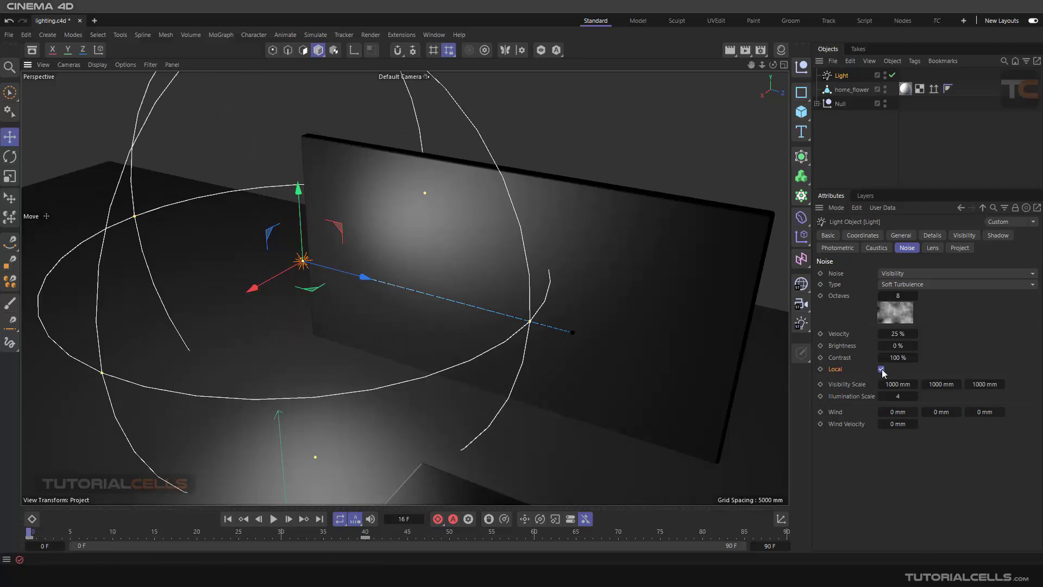
- Set the render frame range to Manual from 0 F to 40 F and render it to the Picture Viewer without saving
left_click(760, 50)
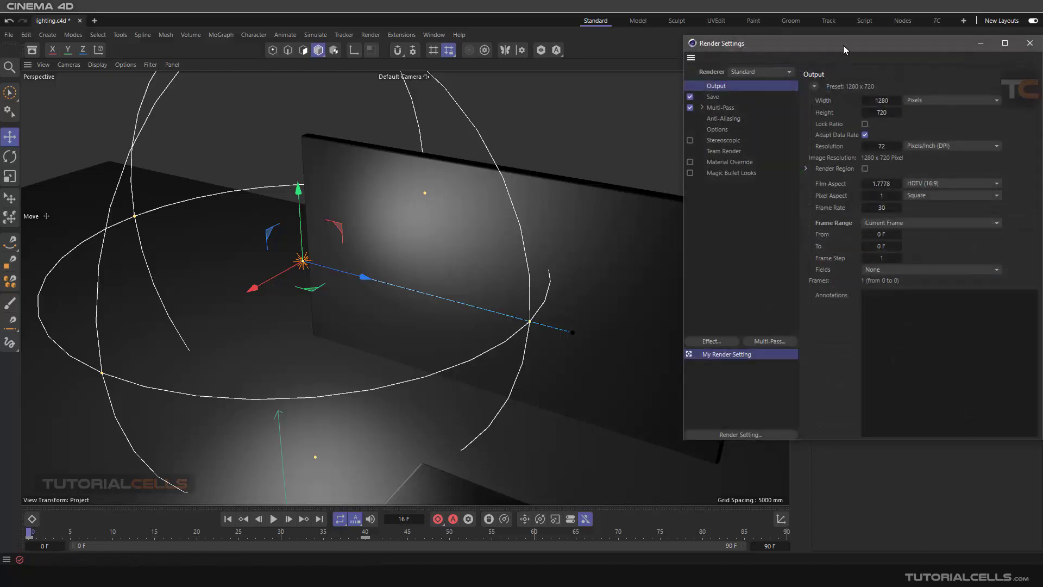
left_click_drag(843, 44, 741, 65)
left_click(792, 243)
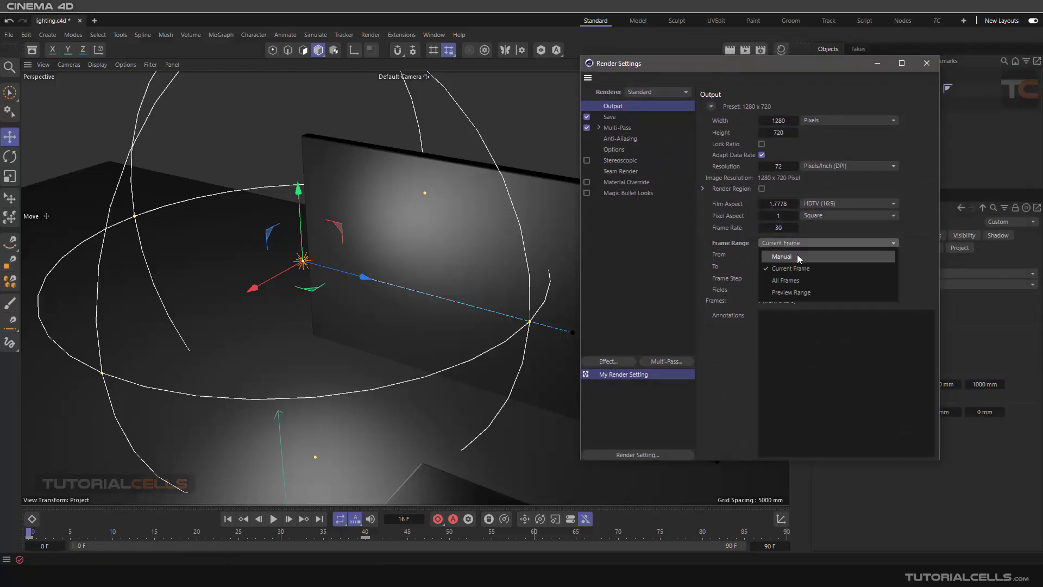
left_click(801, 283)
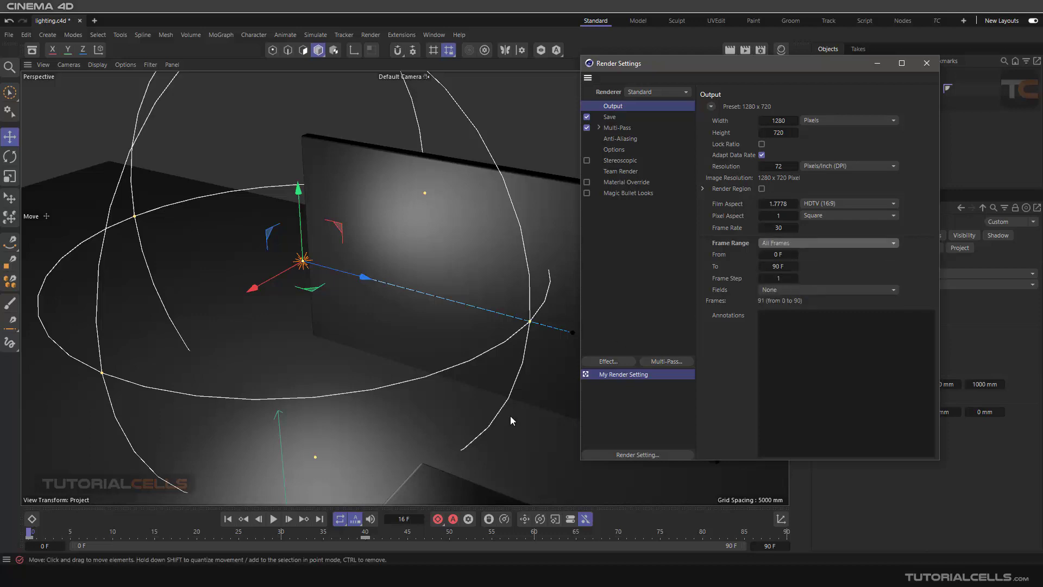
left_click(777, 266)
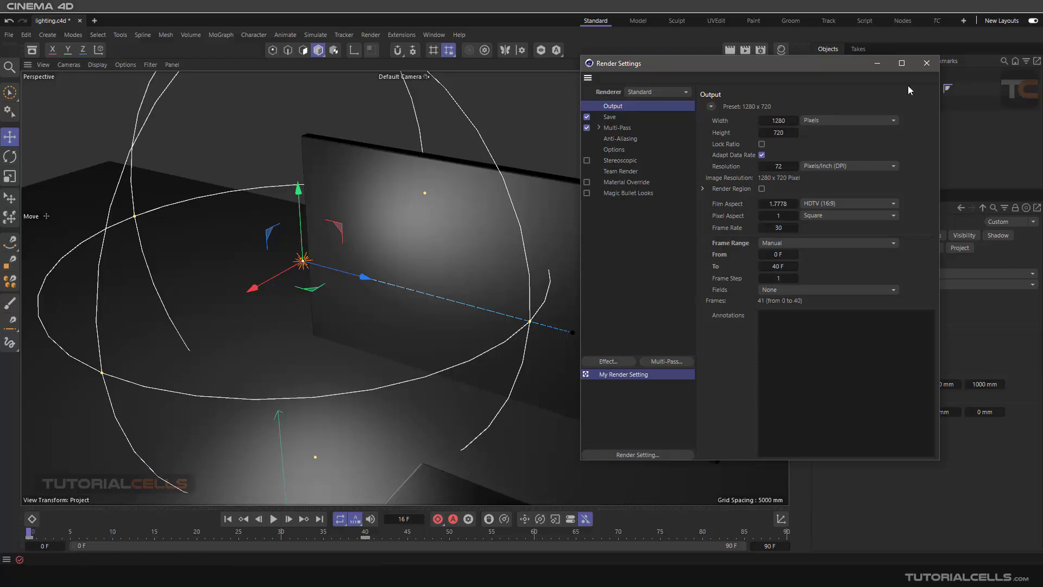
left_click(926, 63)
left_click(745, 50)
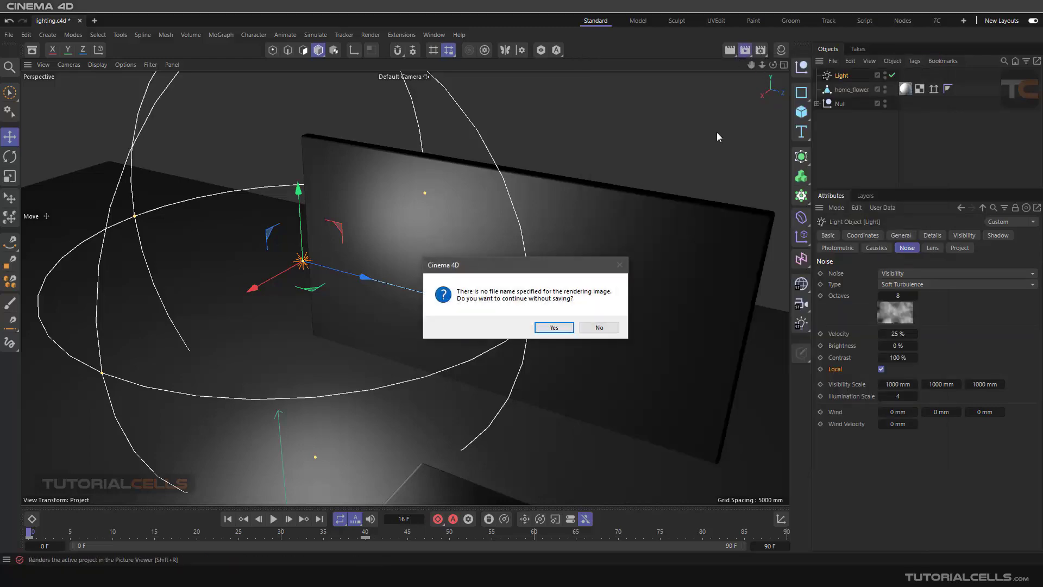
left_click(554, 327)
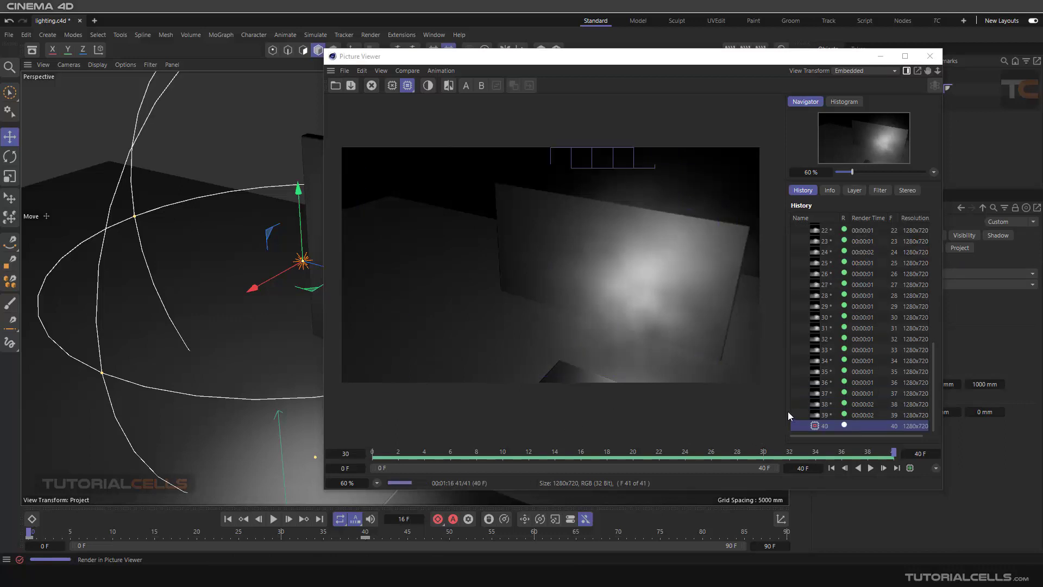
- Delete all older renders from the Picture Viewer history and play back the new 0 to 40 F animation
scroll(829, 353, "up", 9)
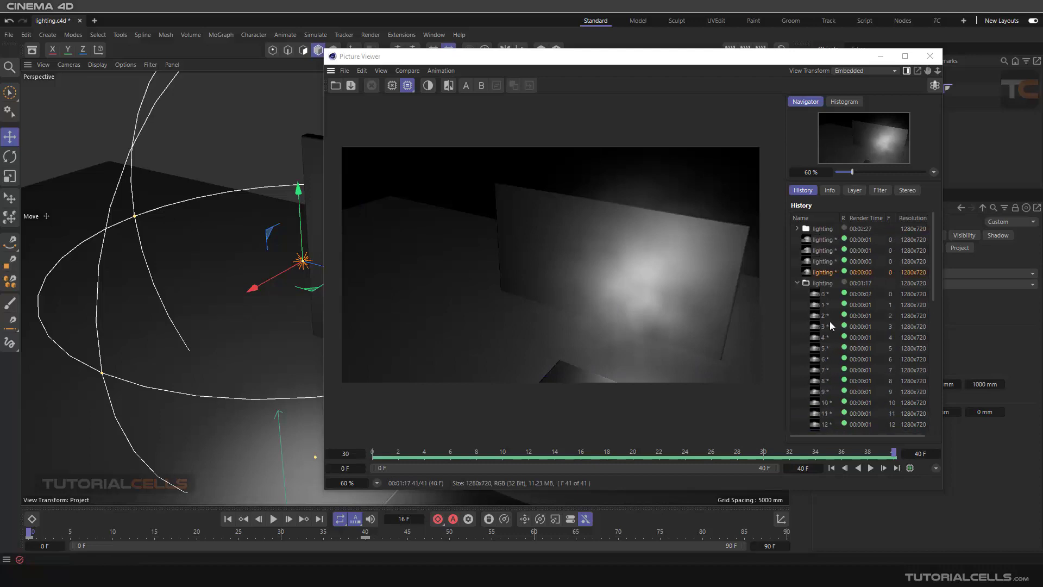
left_click(798, 283)
left_click(820, 272)
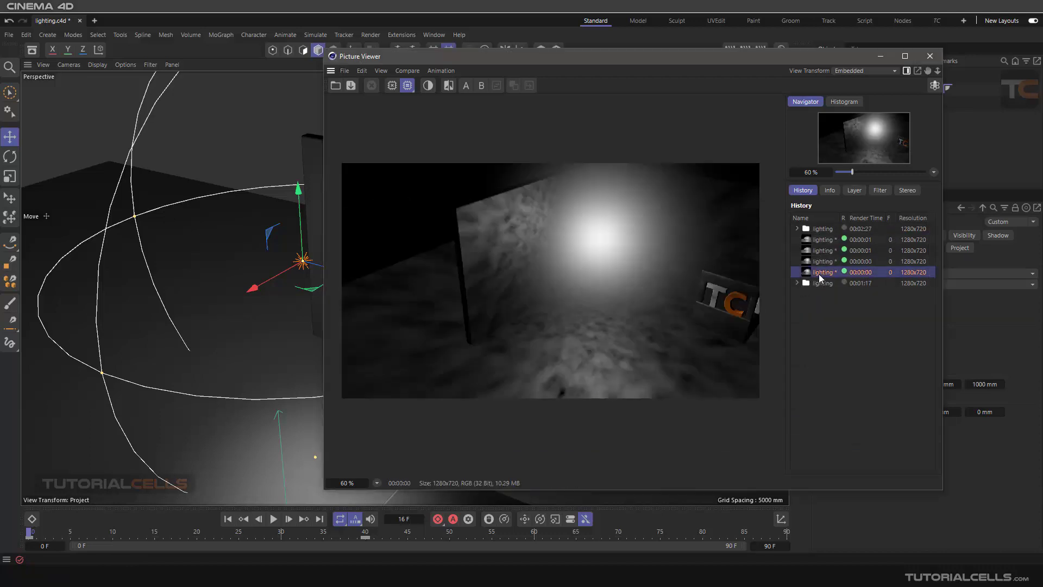
left_click(826, 233, "shift")
key("Delete")
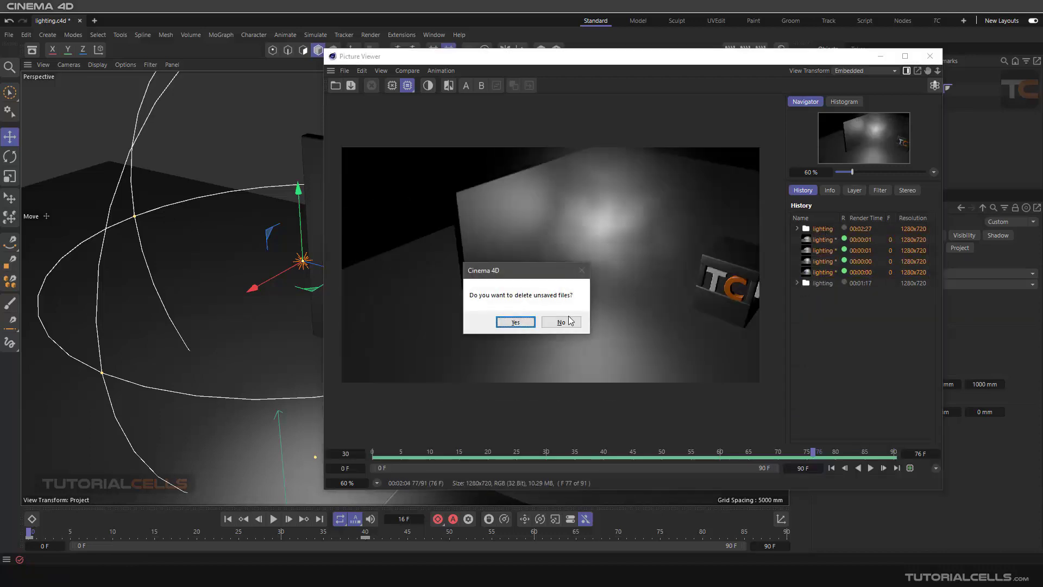
left_click(514, 322)
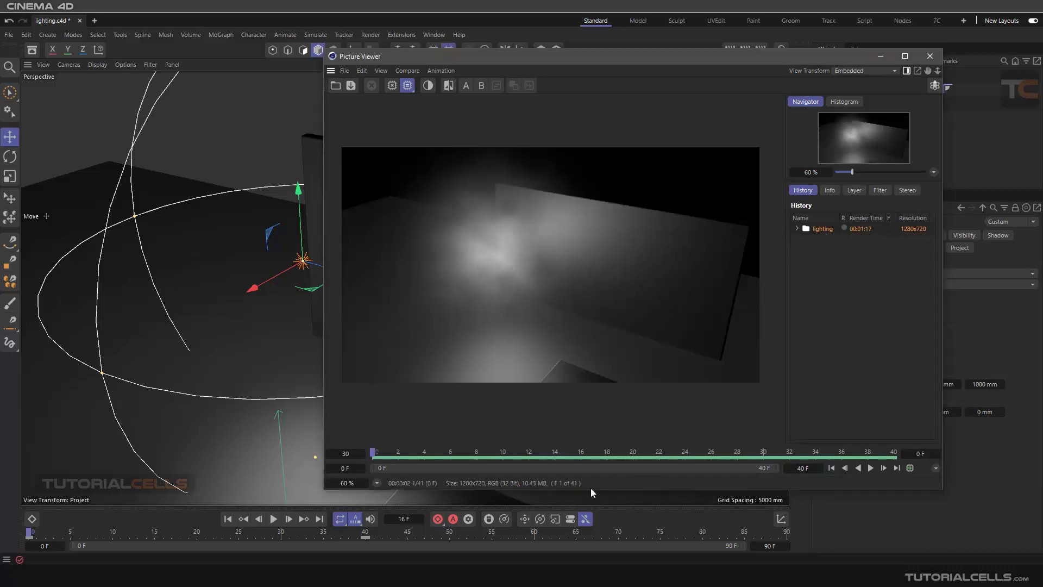
left_click(870, 467)
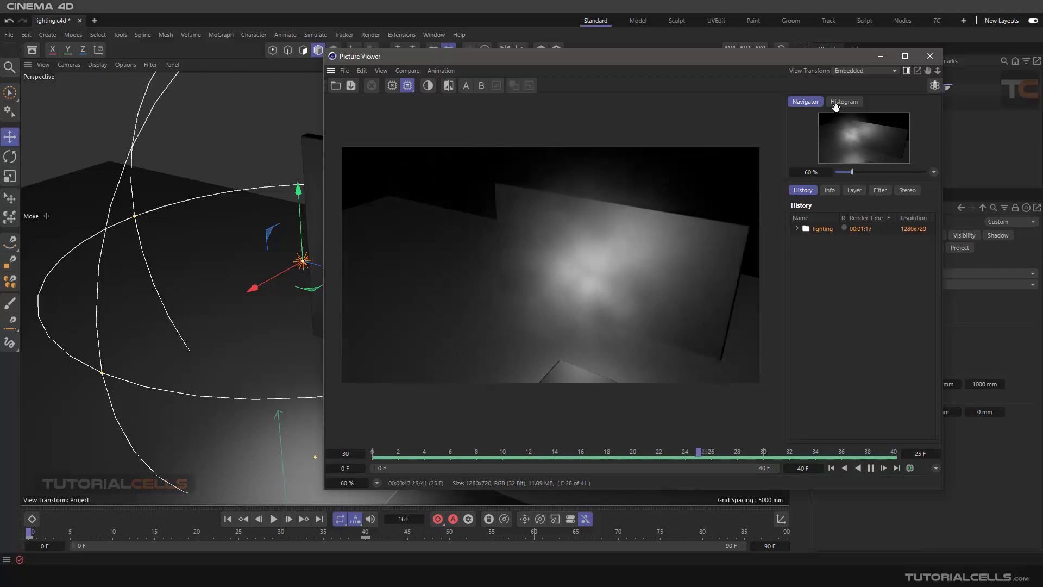
left_click(930, 56)
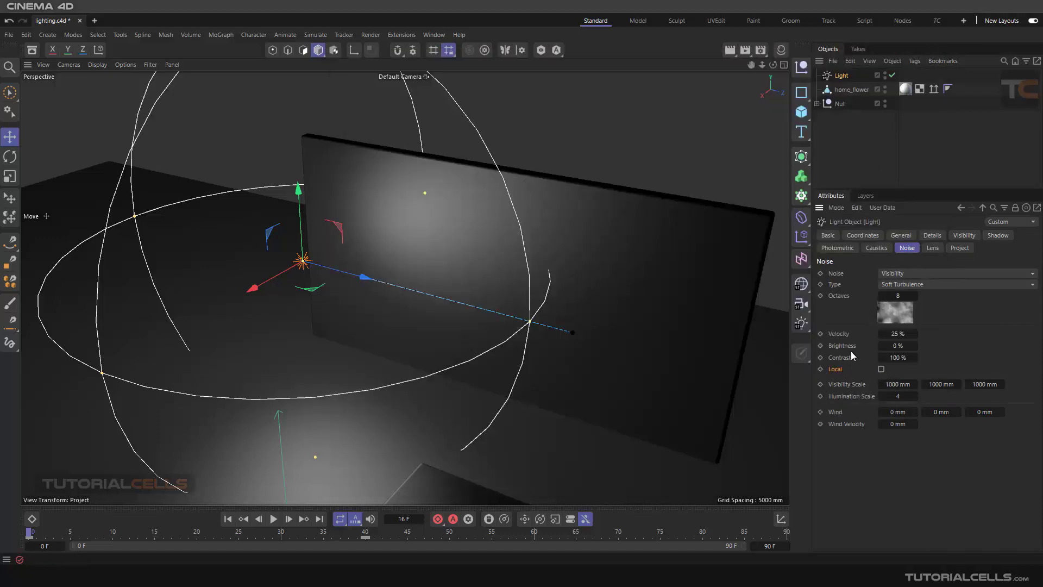
- Disable the noise's Local option and render the animation again to the Picture Viewer without saving
left_click(747, 49)
left_click(554, 327)
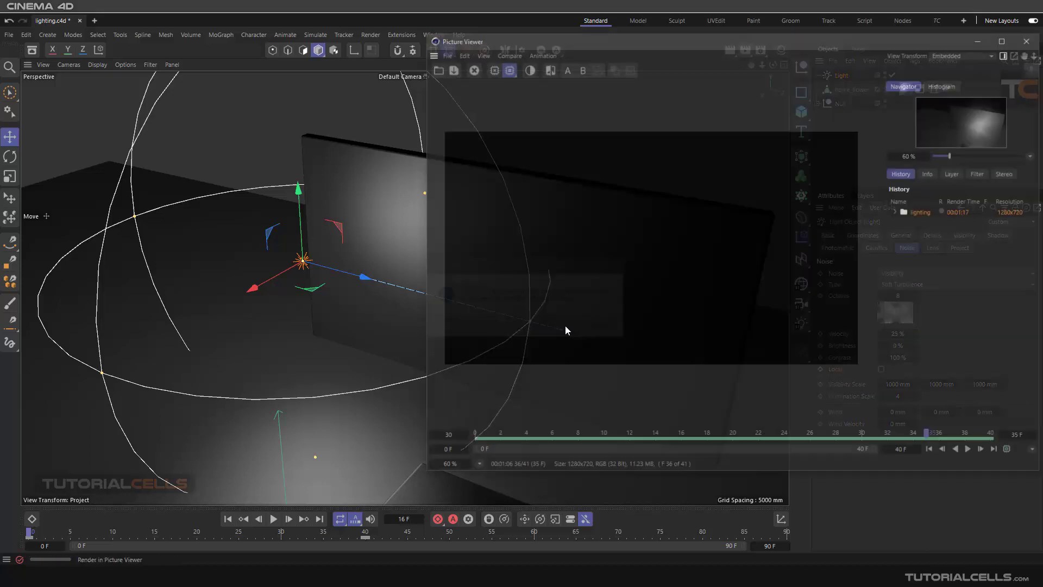
left_click_drag(742, 40, 625, 58)
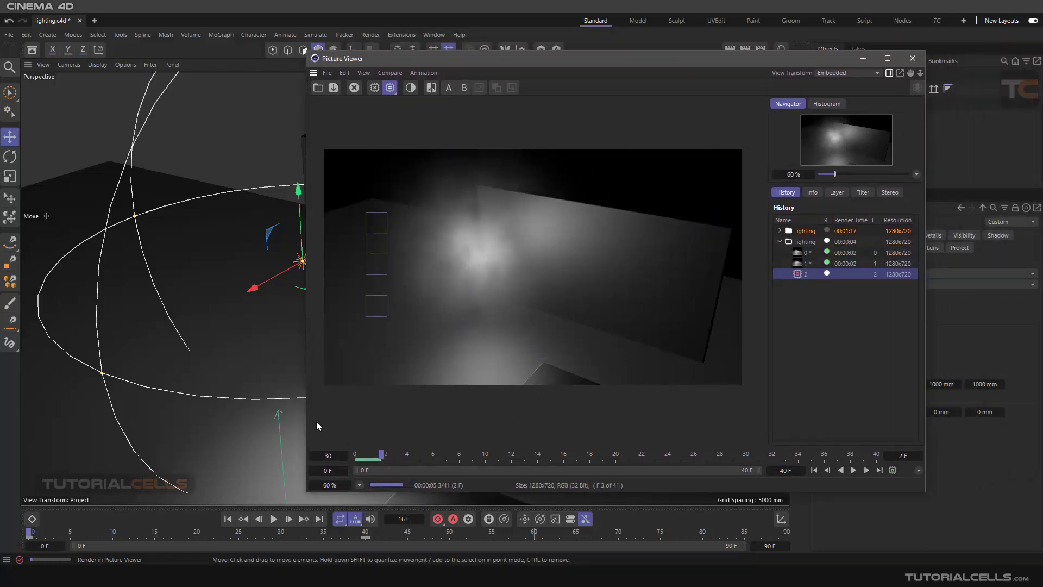
left_click(780, 241)
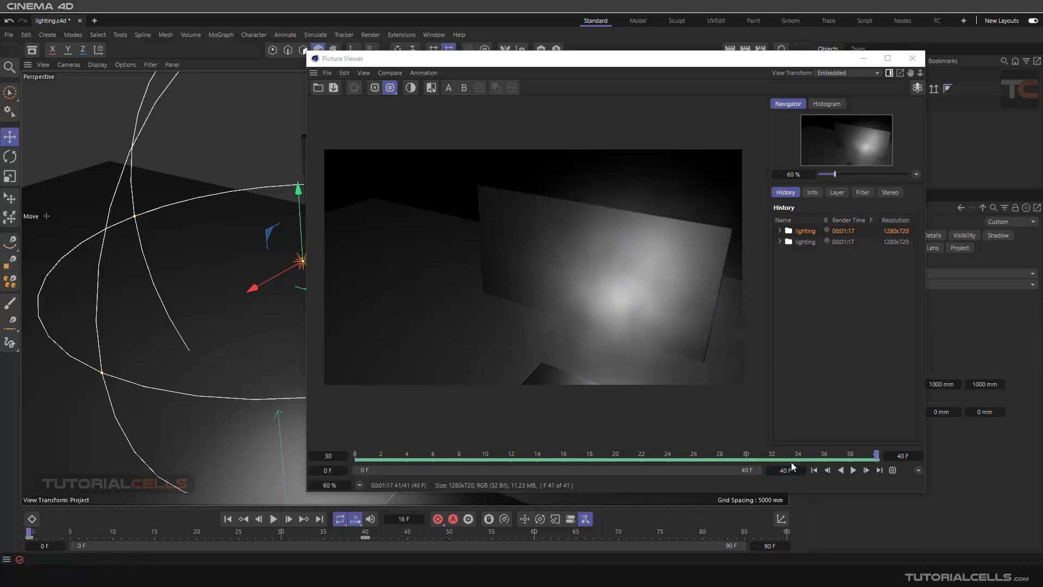
- Play the two rendered animations alternately to compare the noise with Local on and off, then close the Picture Viewer
left_click(852, 471)
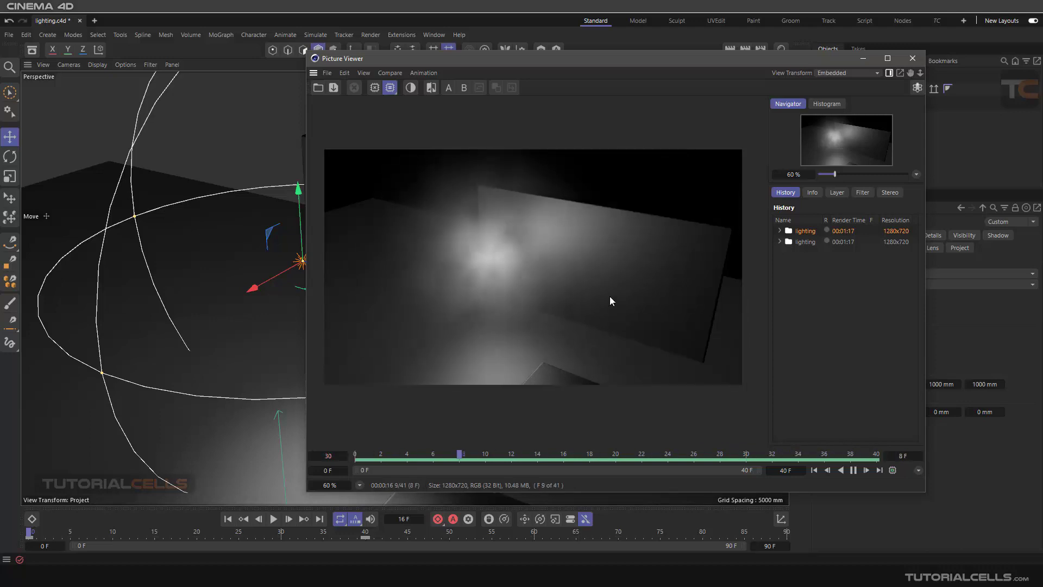
left_click(806, 243)
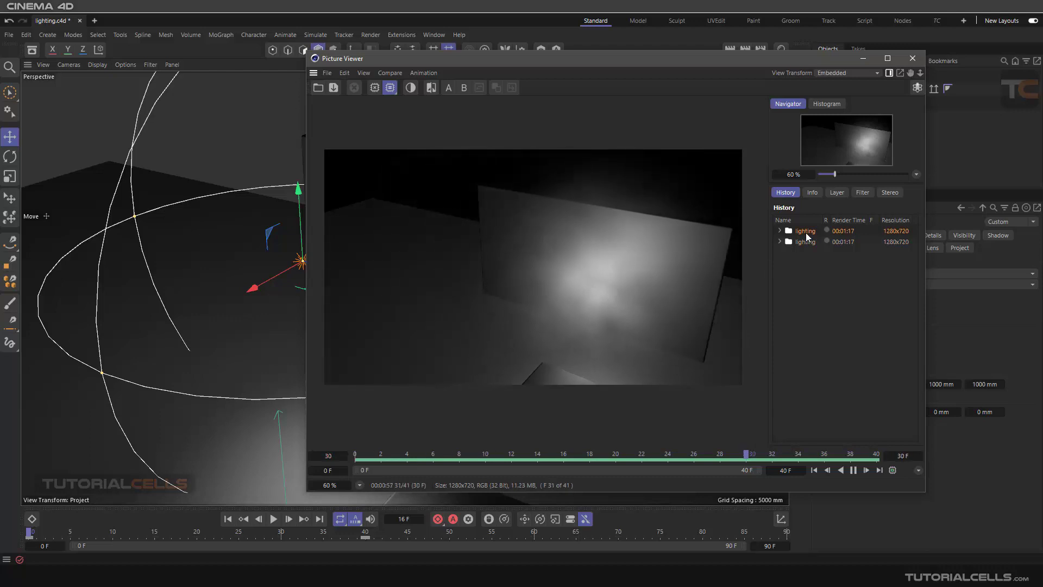
left_click(802, 234)
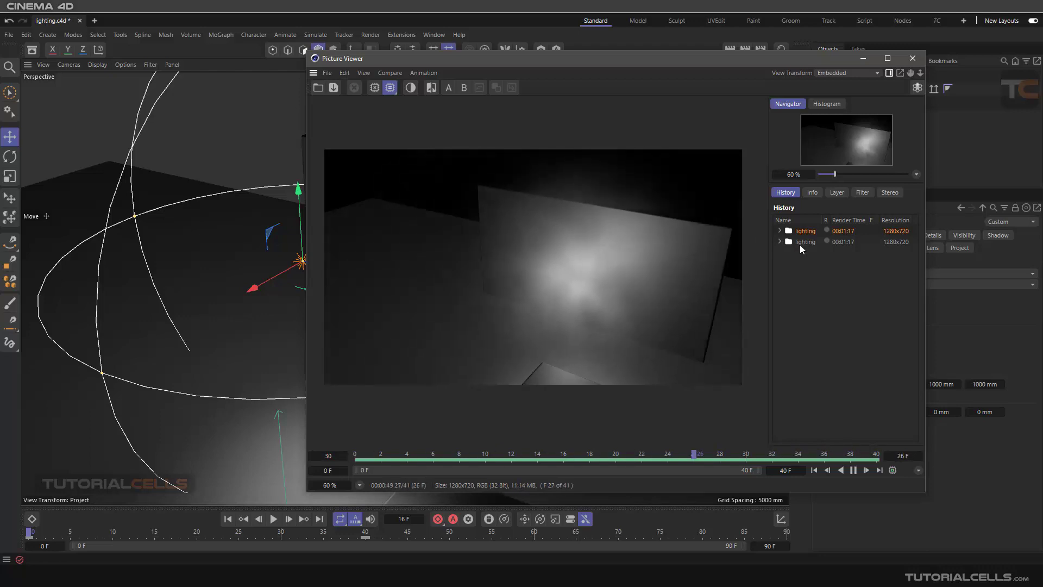
left_click(801, 242)
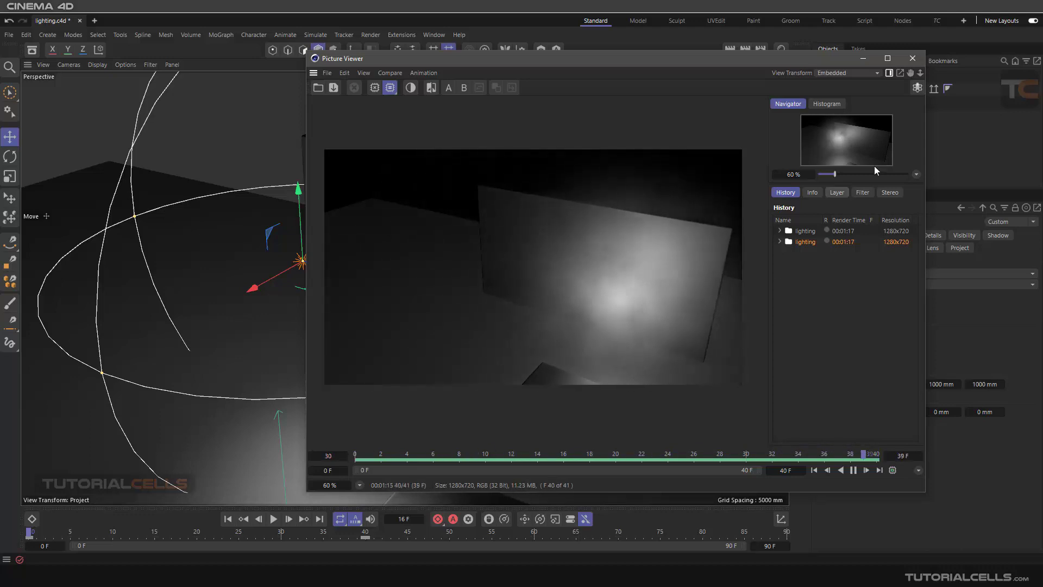
left_click(912, 58)
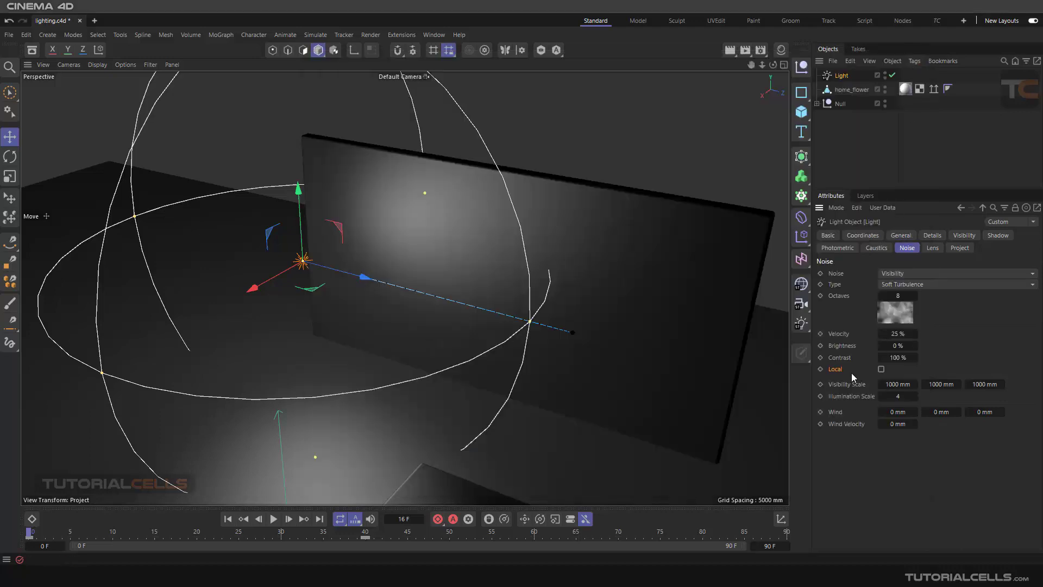